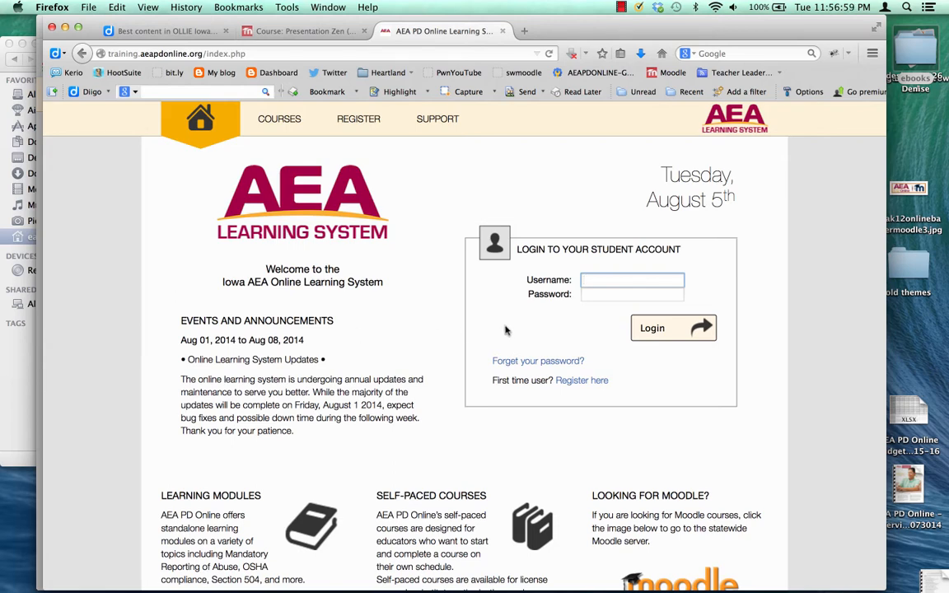
Enter the administrator's username and password on the login form.
{"action": "type", "text": "evan"}
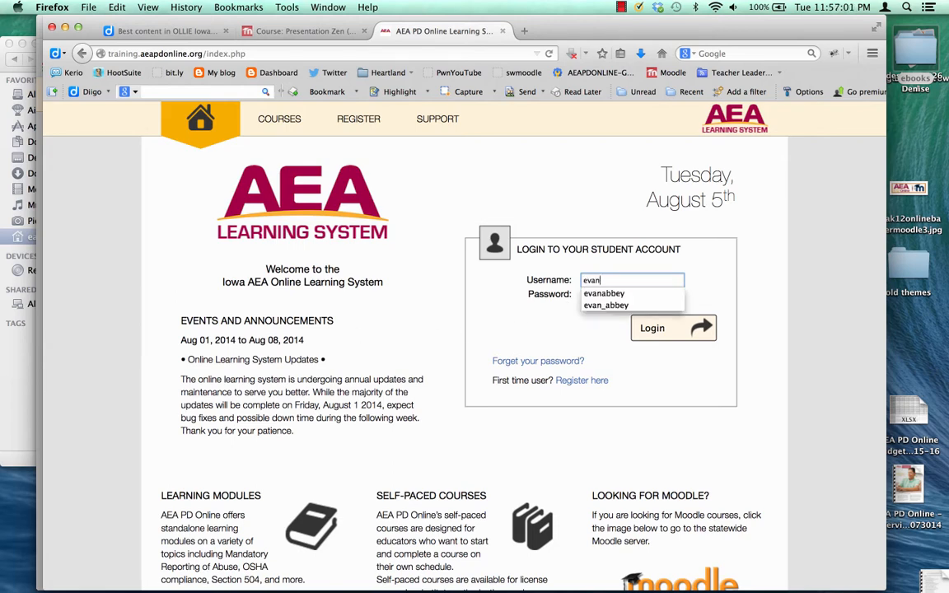
{"action": "type", "text": "_abbey"}
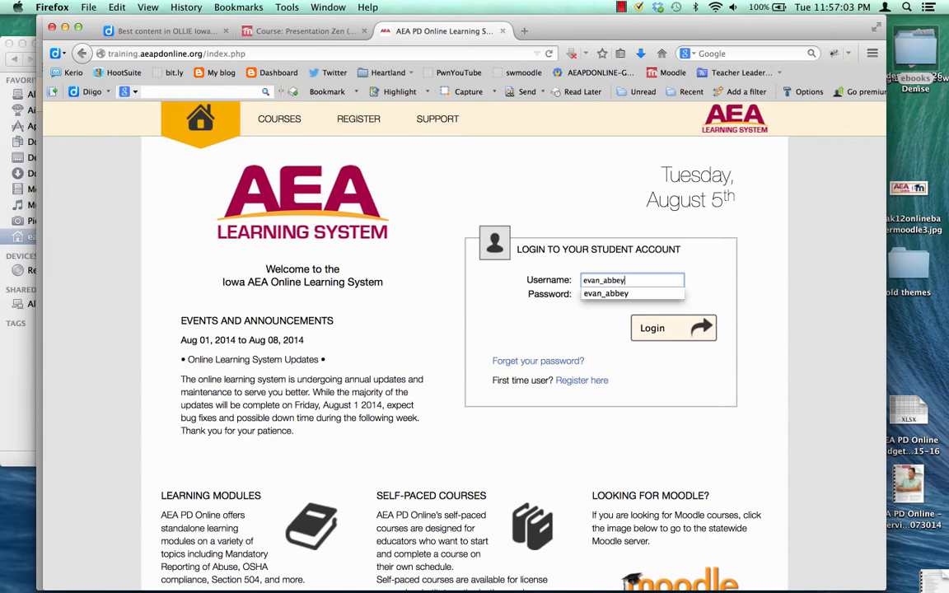
{"action": "key", "text": "Tab"}
{"action": "type", "text": "•••"}
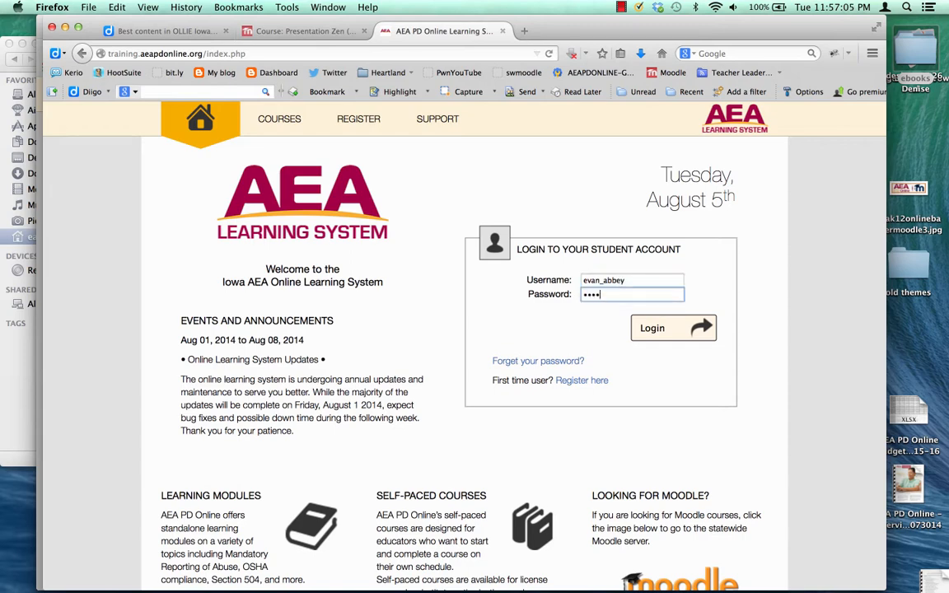
{"action": "type", "text": "•••••"}
Sign in, dismiss Firefox's password-update prompt, and look over the Johnston front page.
{"action": "left_click", "coordinate": [680, 331]}
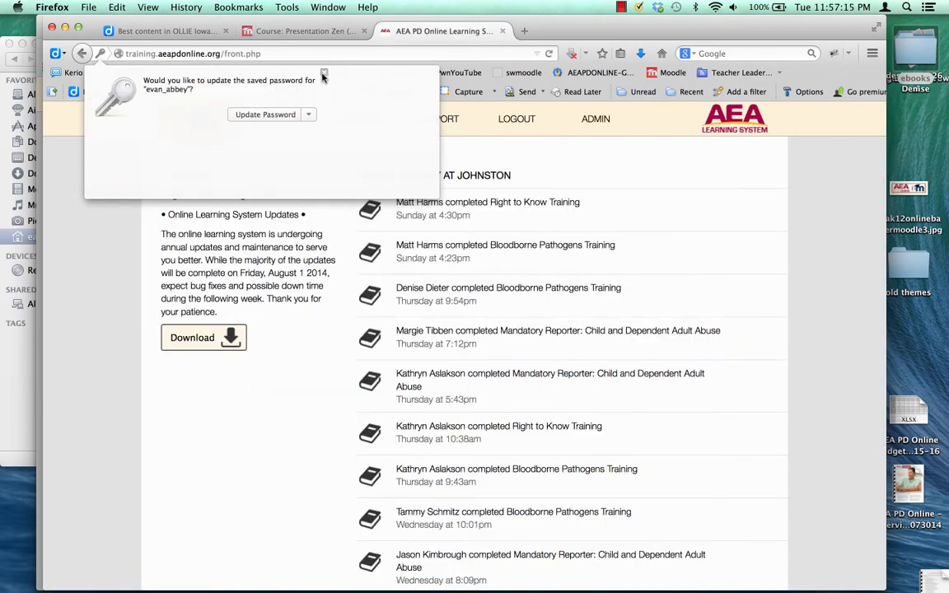
{"action": "left_click", "coordinate": [324, 73]}
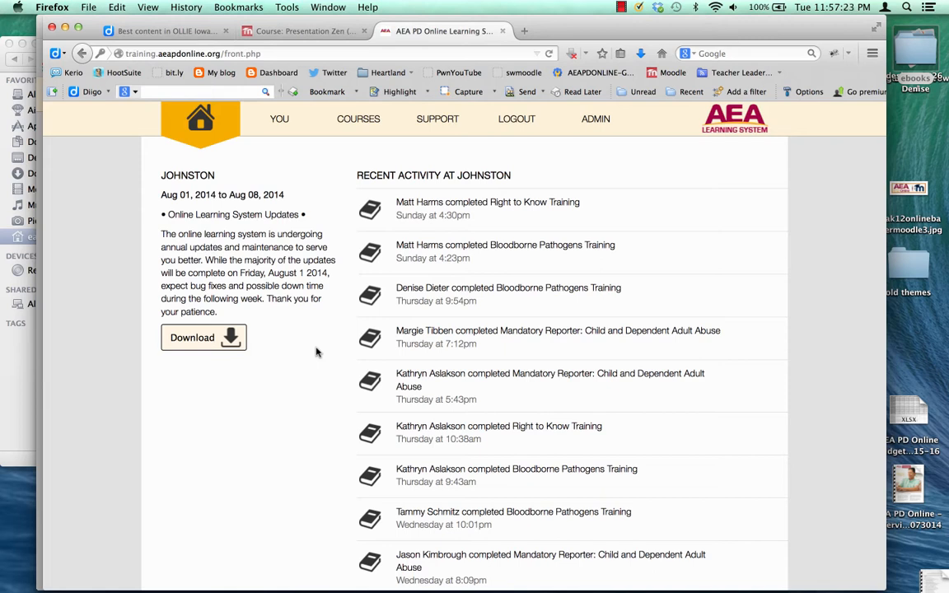
{"action": "scroll", "coordinate": [317, 352], "scroll_direction": "down", "scroll_amount": 5}
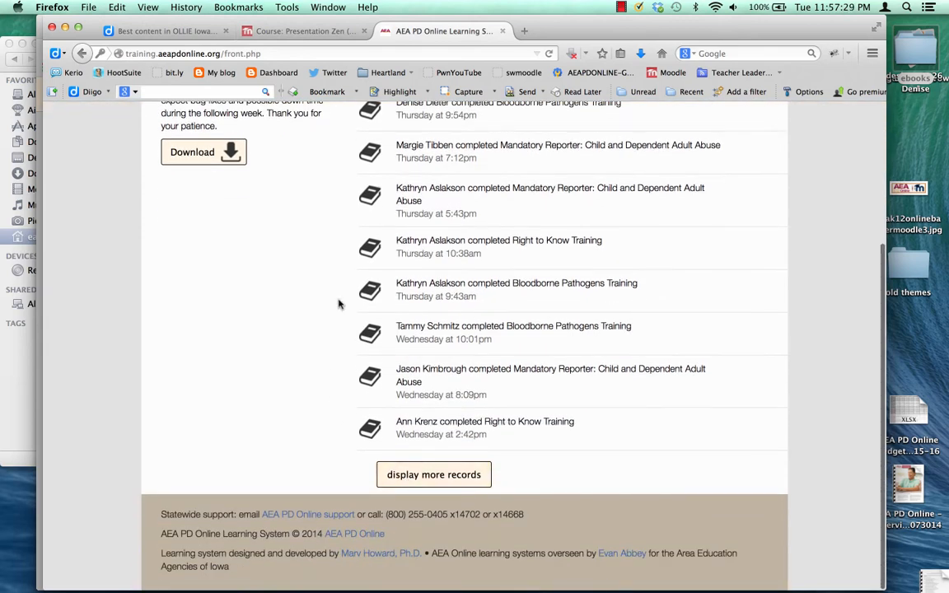
{"action": "scroll", "coordinate": [338, 305], "scroll_direction": "up", "scroll_amount": 5}
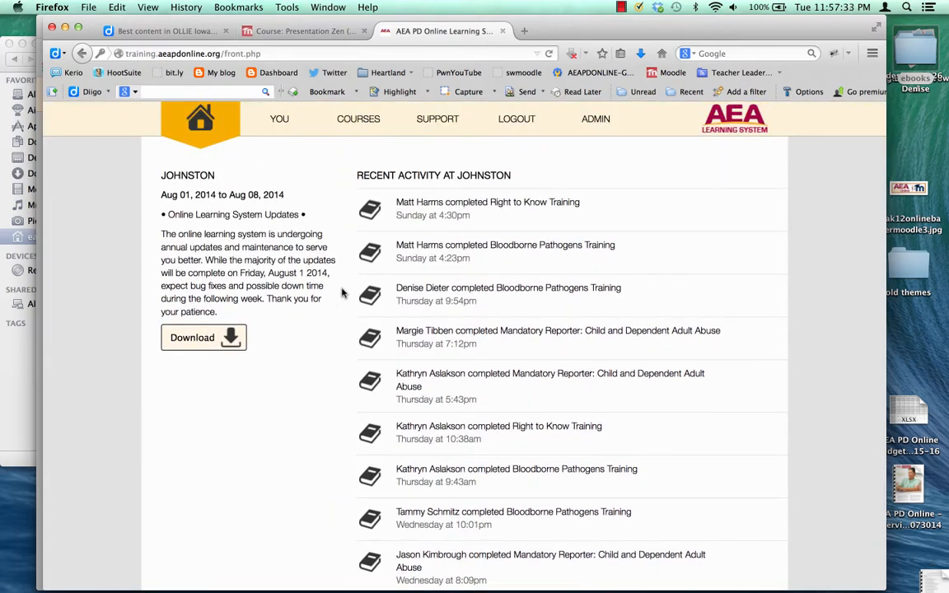
Check the Online Student Monitor from the admin area, then return to the main admin page.
{"action": "left_click", "coordinate": [599, 126]}
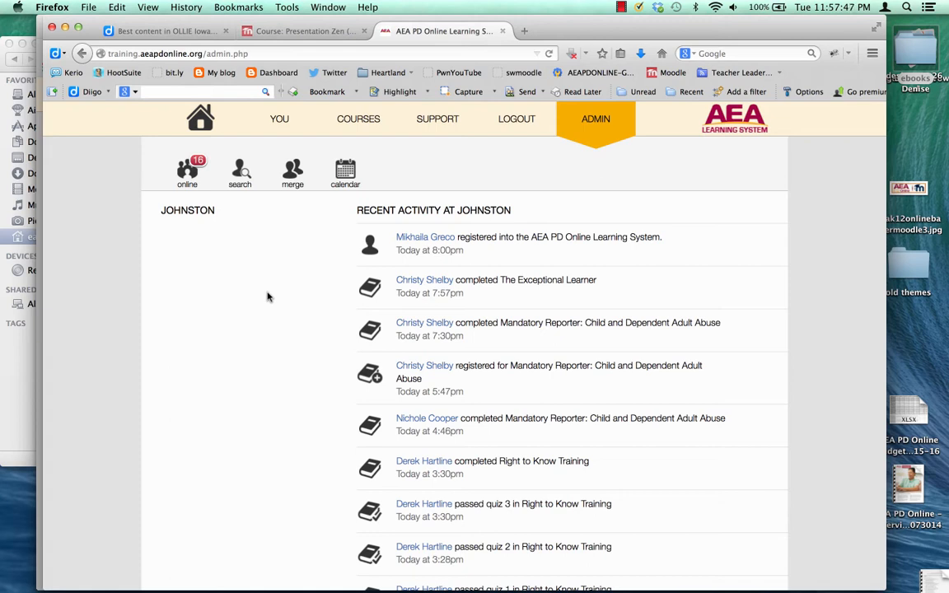
{"action": "left_click", "coordinate": [189, 181]}
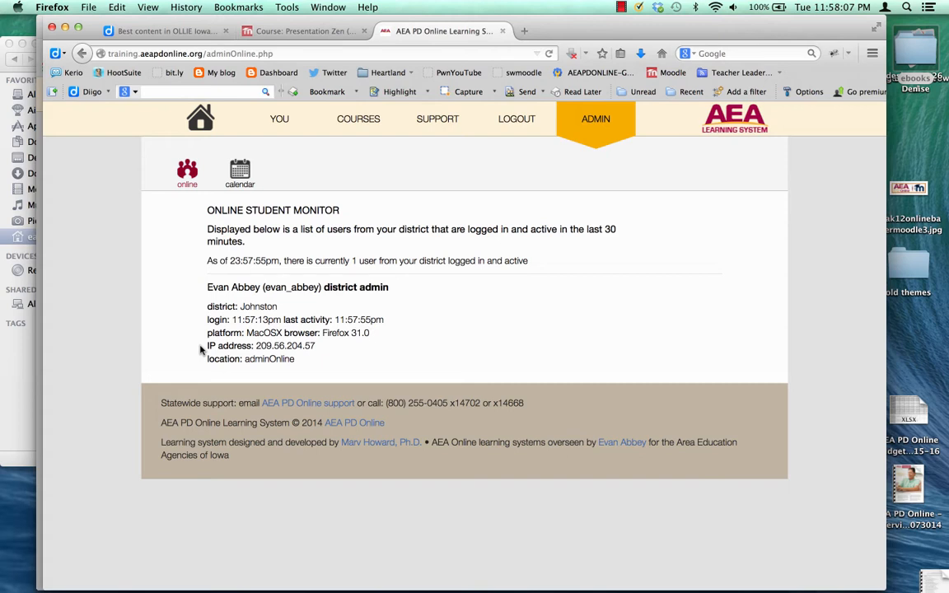
{"action": "left_click", "coordinate": [593, 122]}
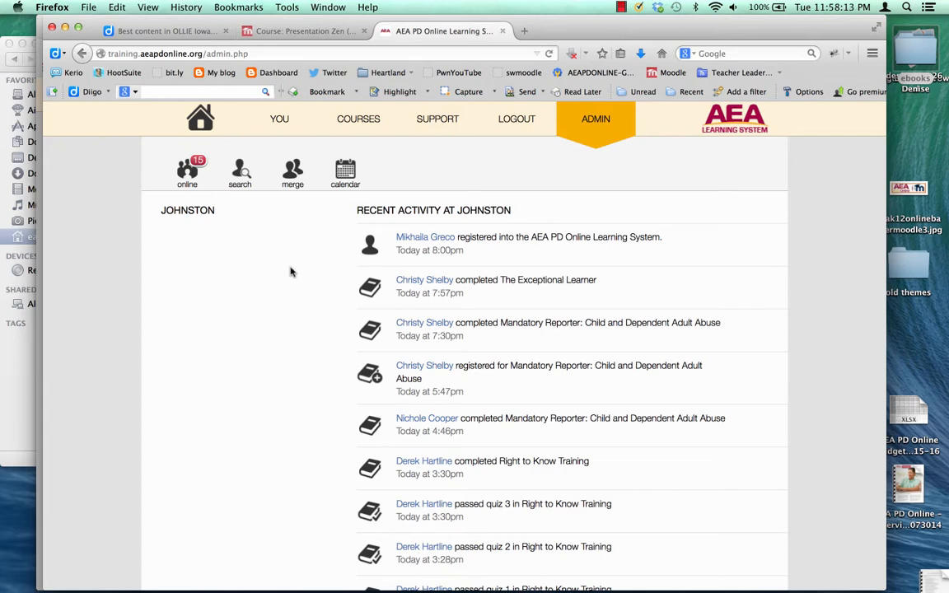
Search Johnston students by a partial e-mail address and review the six matching results.
{"action": "left_click", "coordinate": [240, 183]}
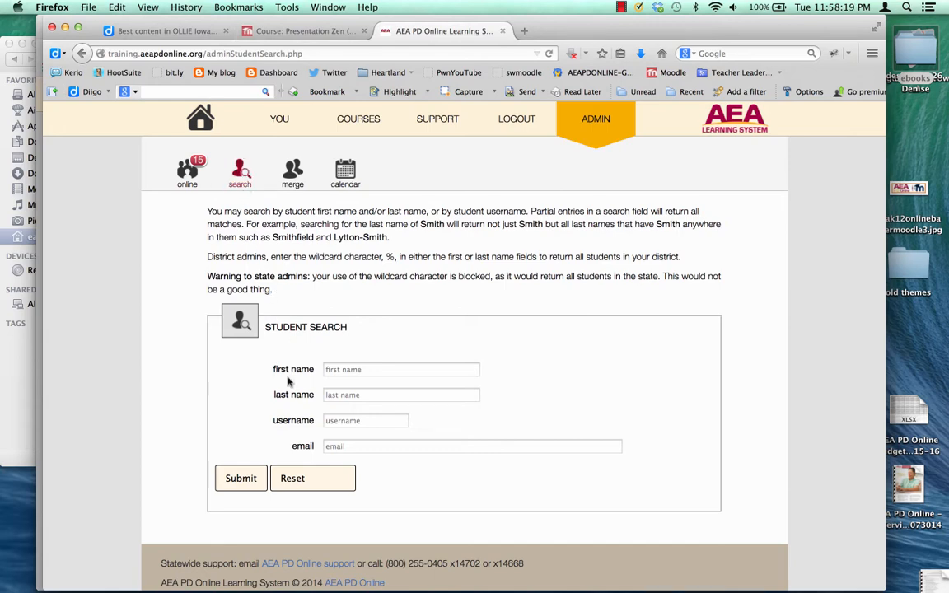
{"action": "scroll", "coordinate": [295, 402], "scroll_direction": "down", "scroll_amount": 1}
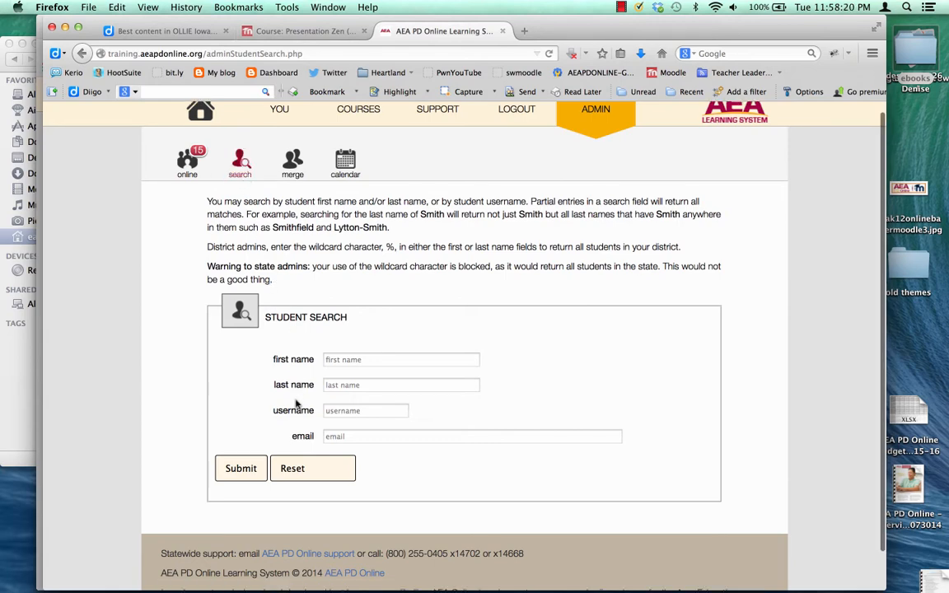
{"action": "left_click", "coordinate": [333, 439]}
{"action": "type", "text": "kri"}
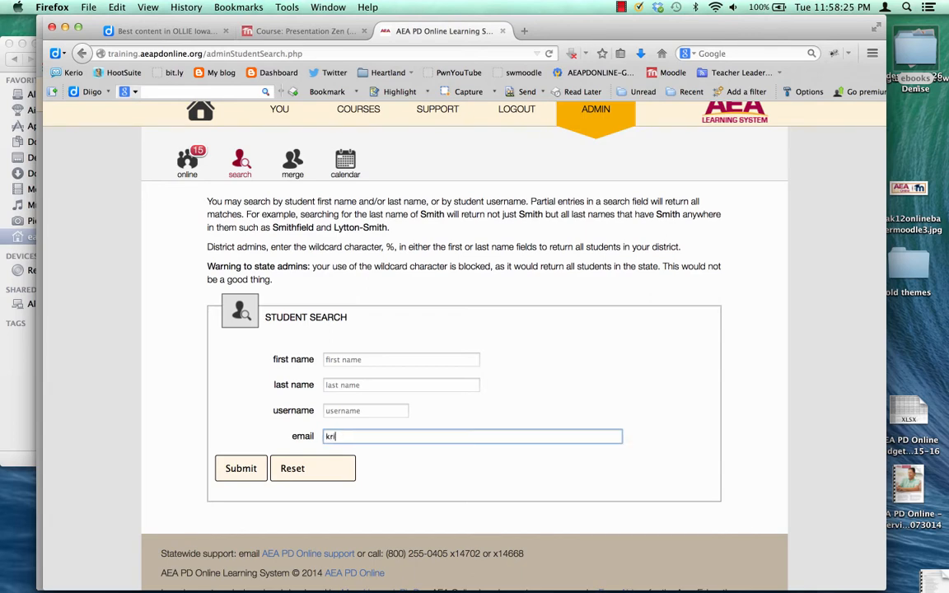
{"action": "type", "text": "sten"}
{"action": "left_click", "coordinate": [249, 469]}
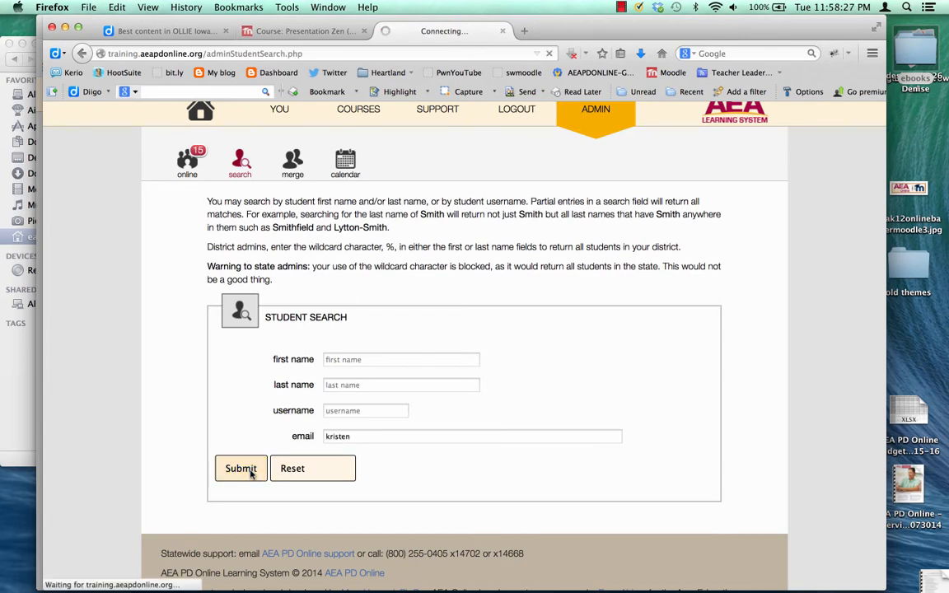
{"action": "scroll", "coordinate": [251, 475], "scroll_direction": "down", "scroll_amount": 3}
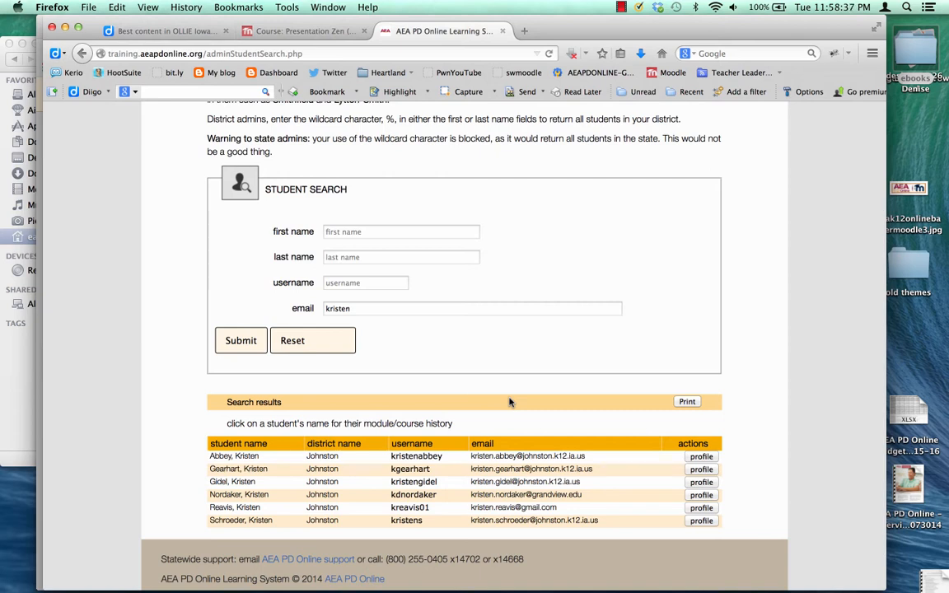
{"action": "scroll", "coordinate": [458, 276], "scroll_direction": "up", "scroll_amount": 2}
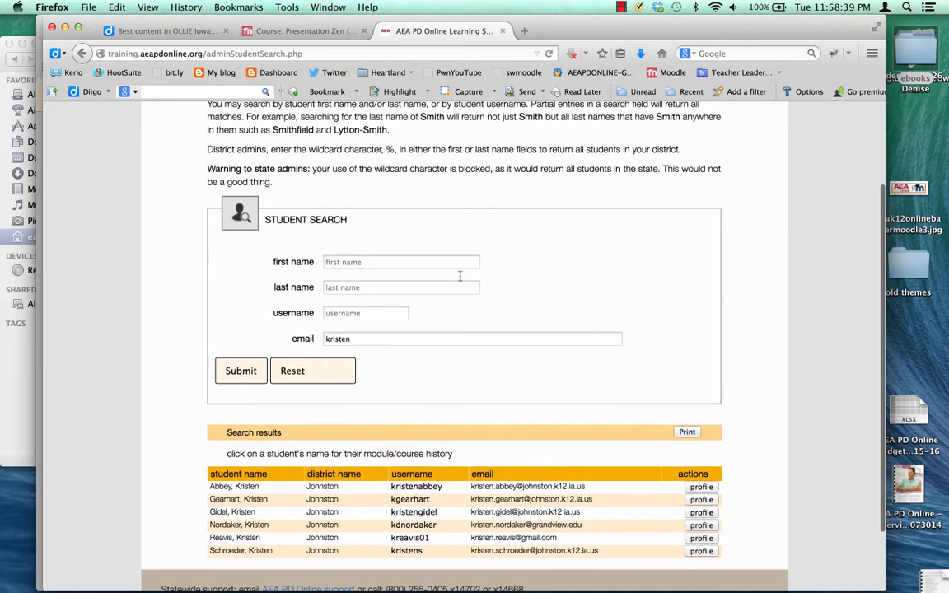
{"action": "scroll", "coordinate": [459, 279], "scroll_direction": "down", "scroll_amount": 1}
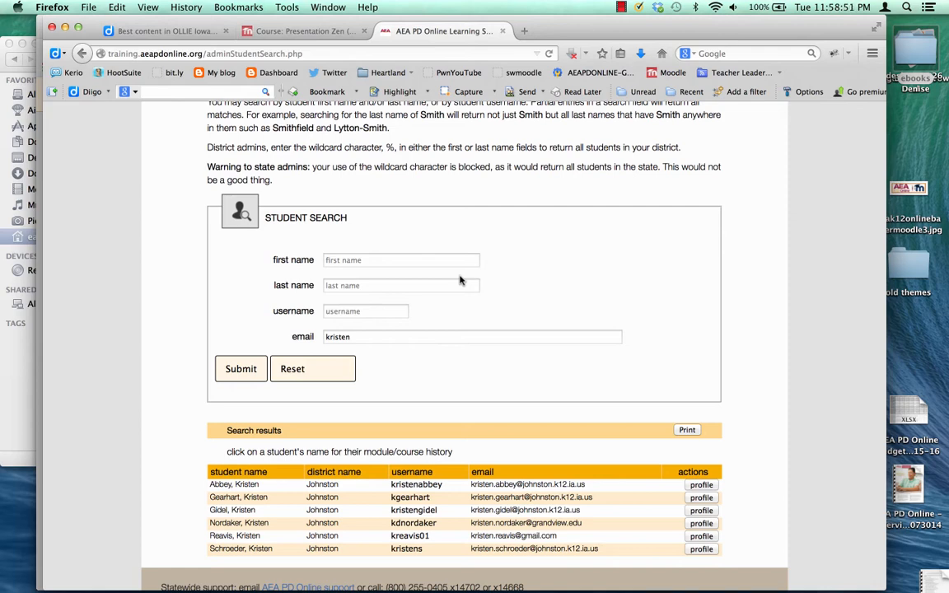
{"action": "left_click", "coordinate": [685, 431]}
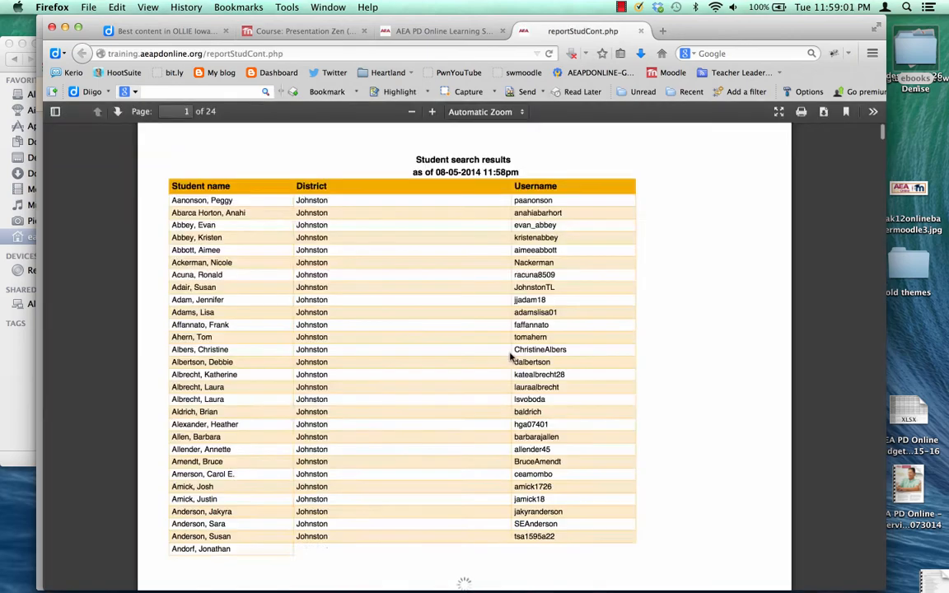
{"action": "scroll", "coordinate": [510, 356], "scroll_direction": "down", "scroll_amount": 2}
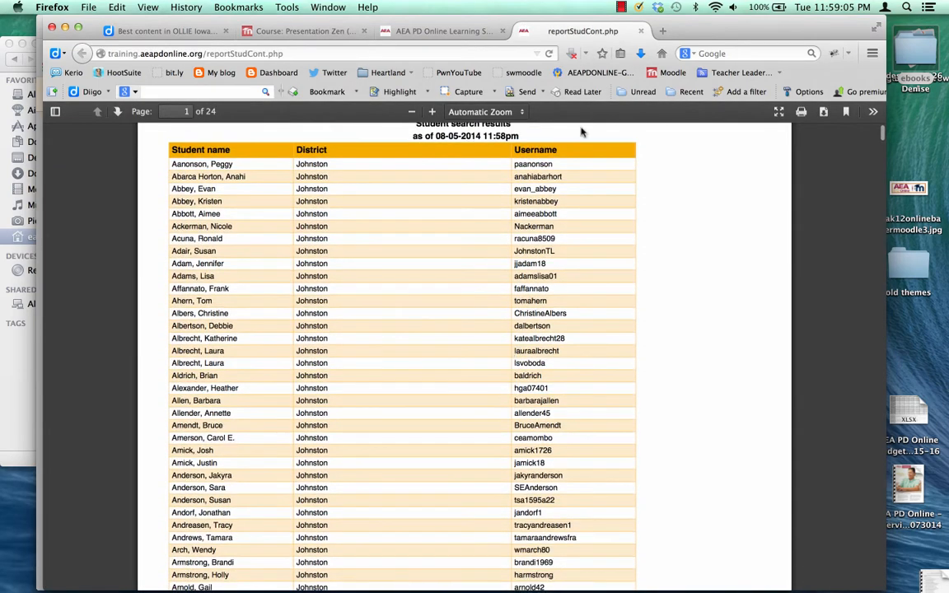
{"action": "left_click", "coordinate": [641, 31]}
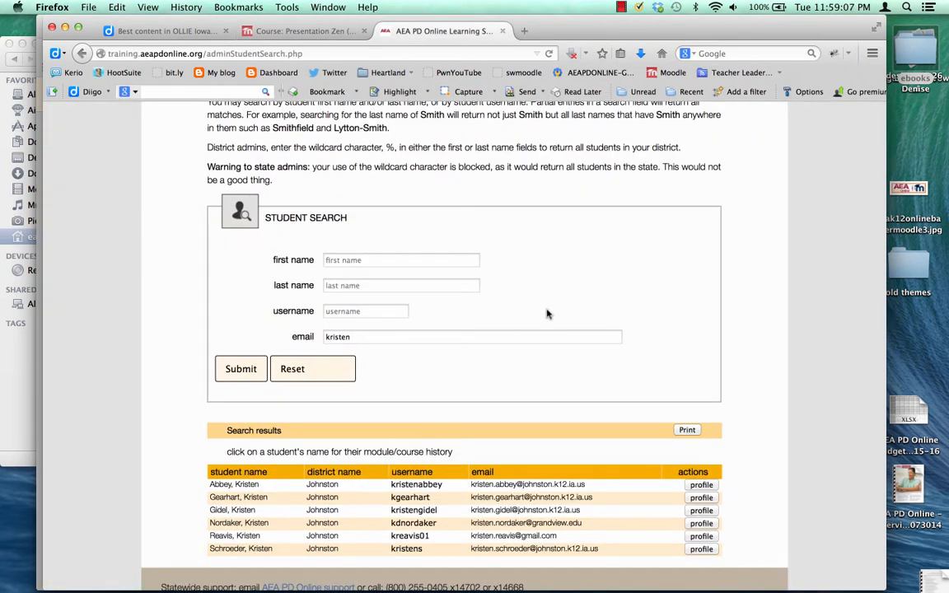
{"action": "scroll", "coordinate": [548, 318], "scroll_direction": "down", "scroll_amount": 1}
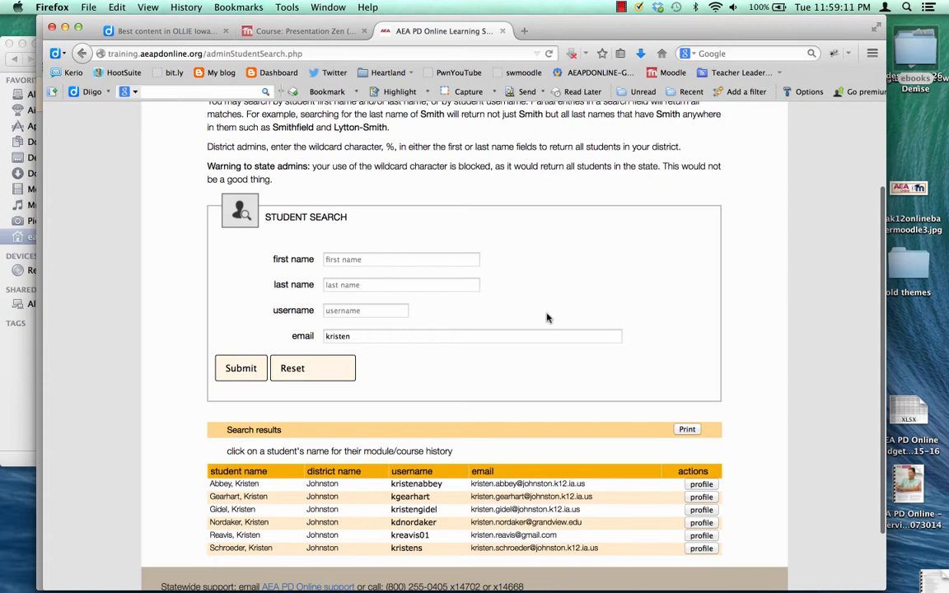
Open the first matching student's profile and select their password and username text.
{"action": "left_click", "coordinate": [701, 485]}
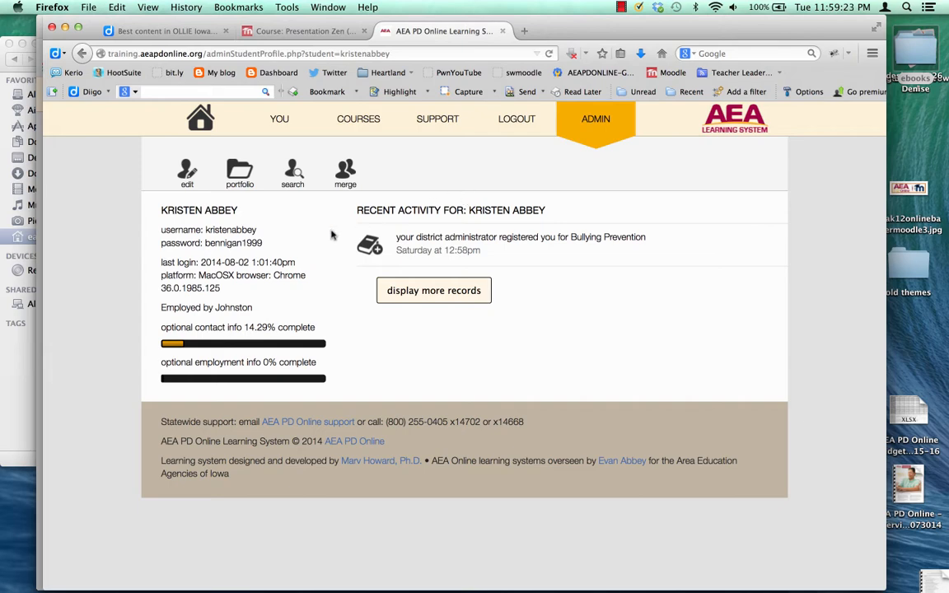
{"action": "left_click_drag", "start_coordinate": [255, 244], "coordinate": [204, 243]}
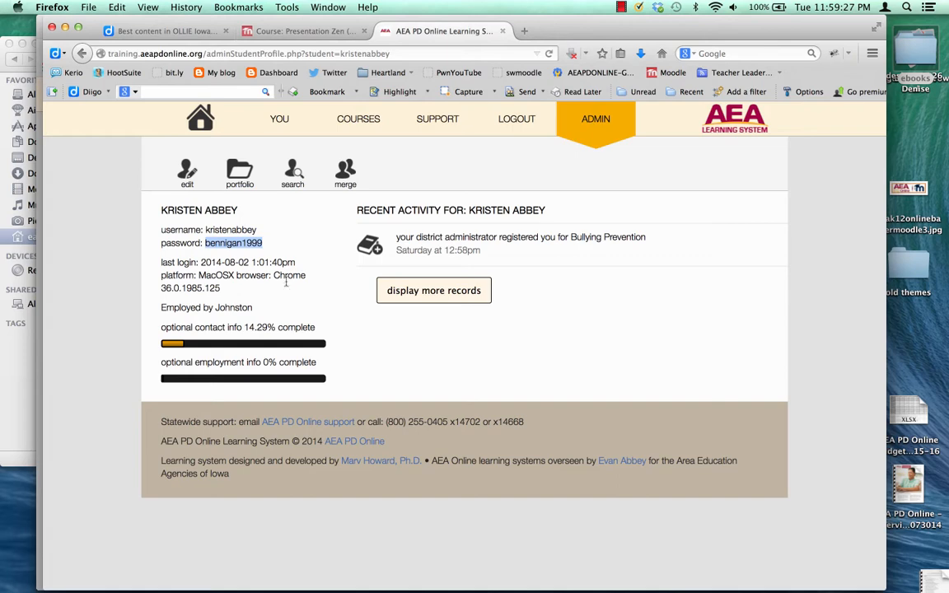
{"action": "left_click_drag", "start_coordinate": [257, 230], "coordinate": [208, 230]}
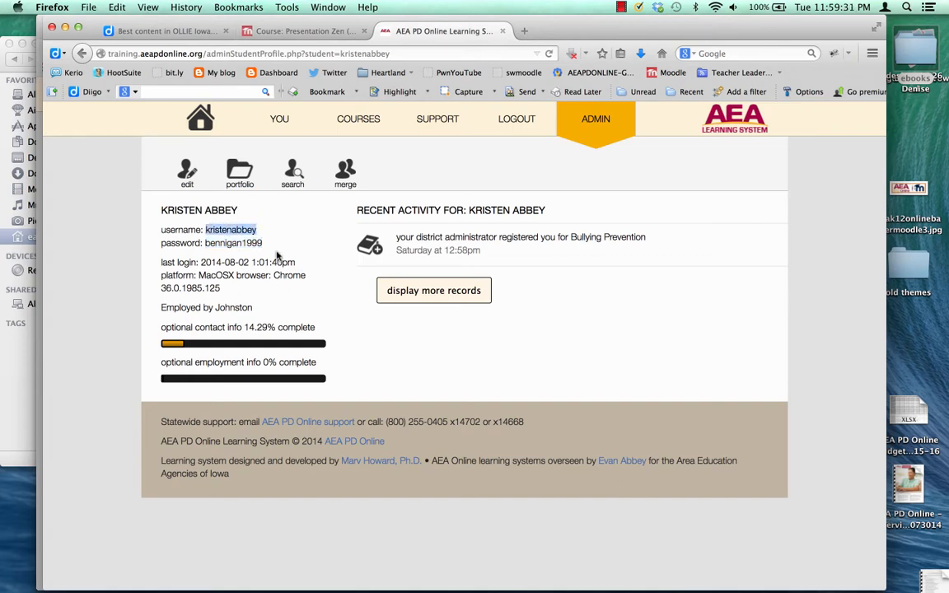
Change the student's learning system security from none to district, leaving position unchanged, and save.
{"action": "left_click", "coordinate": [187, 175]}
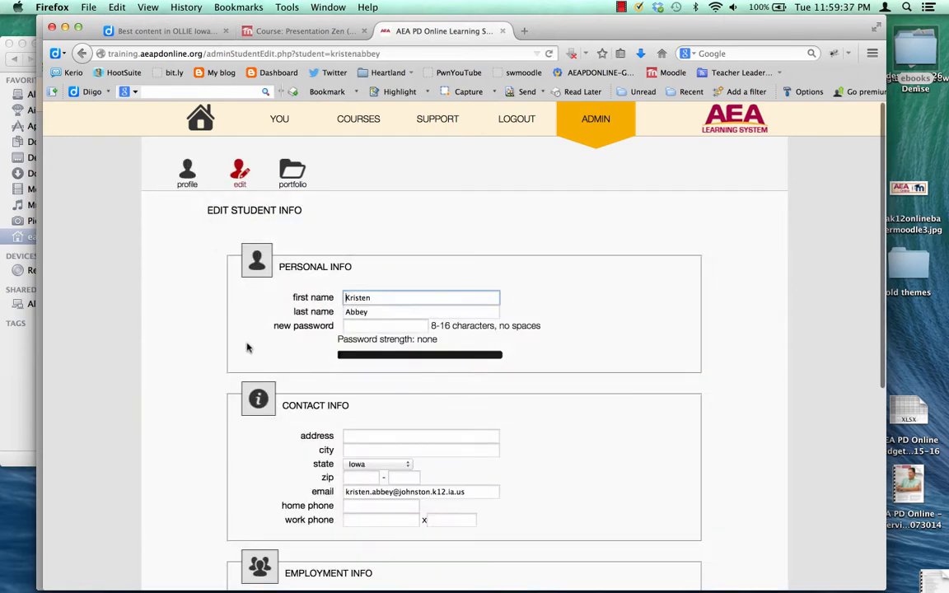
{"action": "scroll", "coordinate": [247, 347], "scroll_direction": "down", "scroll_amount": 3}
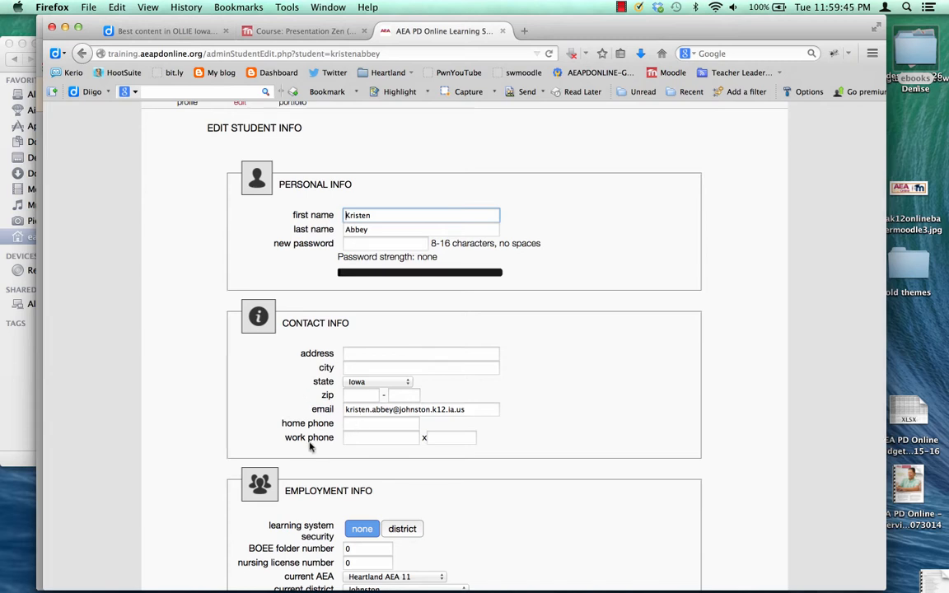
{"action": "scroll", "coordinate": [310, 446], "scroll_direction": "down", "scroll_amount": 3}
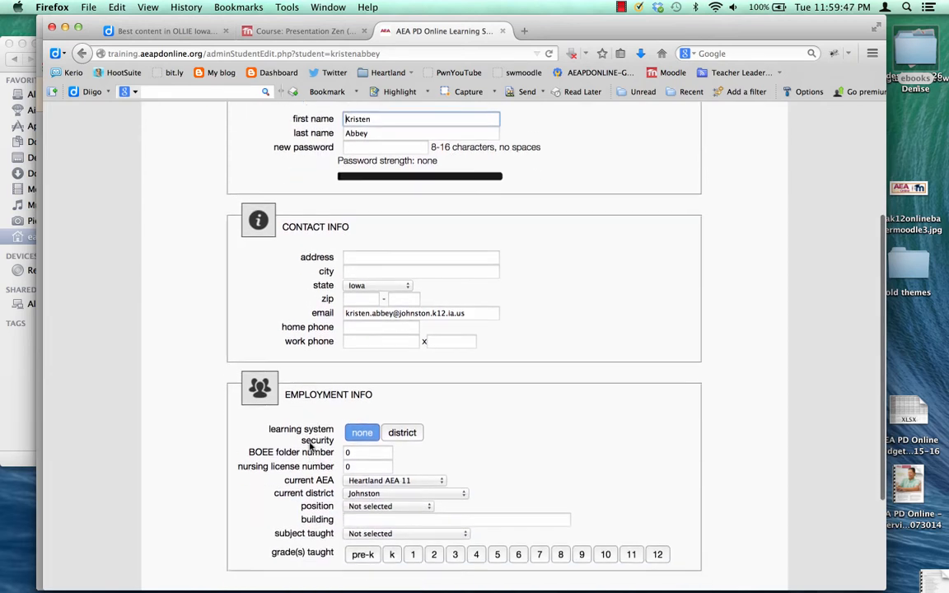
{"action": "left_click", "coordinate": [402, 418]}
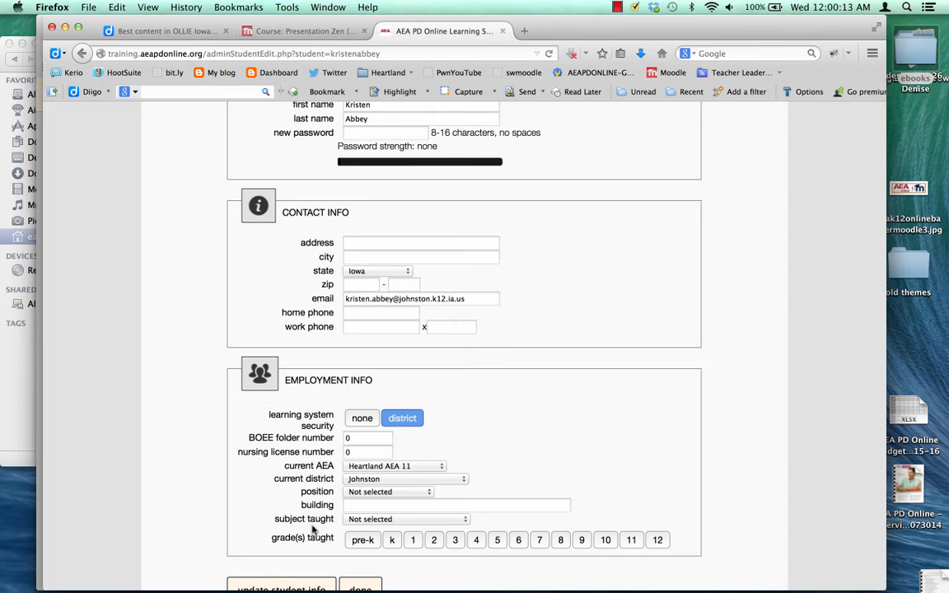
{"action": "left_click", "coordinate": [360, 492]}
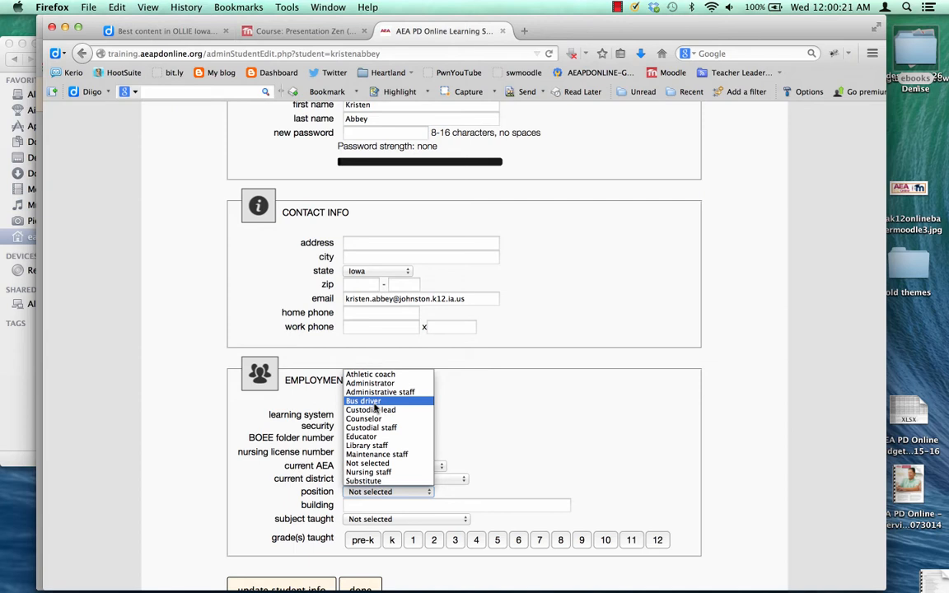
{"action": "left_click", "coordinate": [257, 489]}
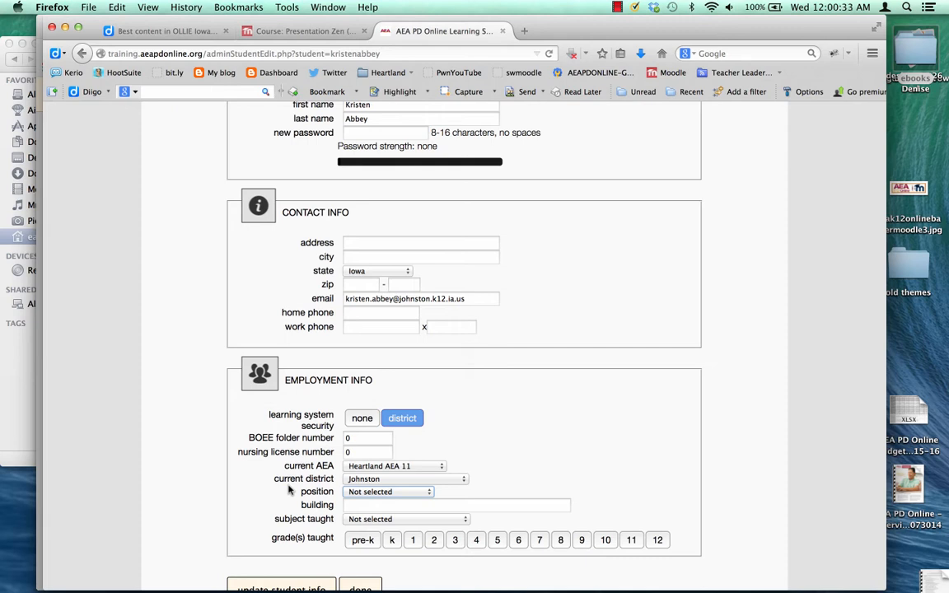
{"action": "scroll", "coordinate": [288, 489], "scroll_direction": "down", "scroll_amount": 2}
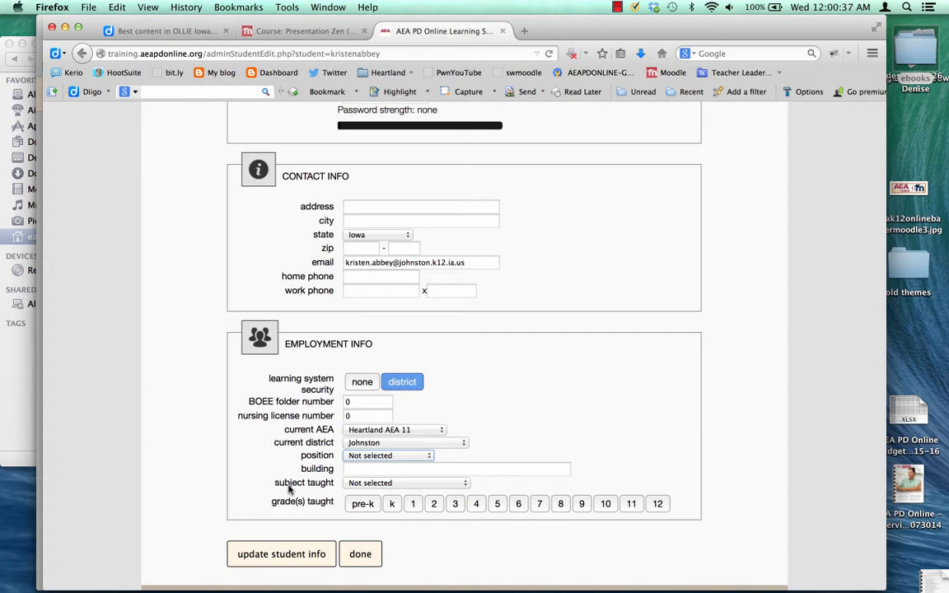
{"action": "left_click", "coordinate": [282, 554]}
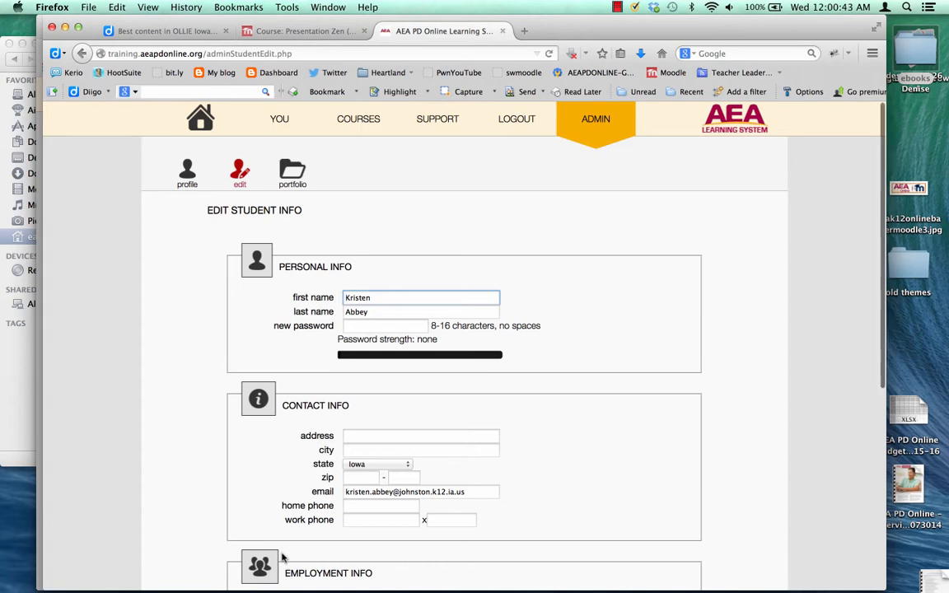
{"action": "scroll", "coordinate": [282, 558], "scroll_direction": "down", "scroll_amount": 5}
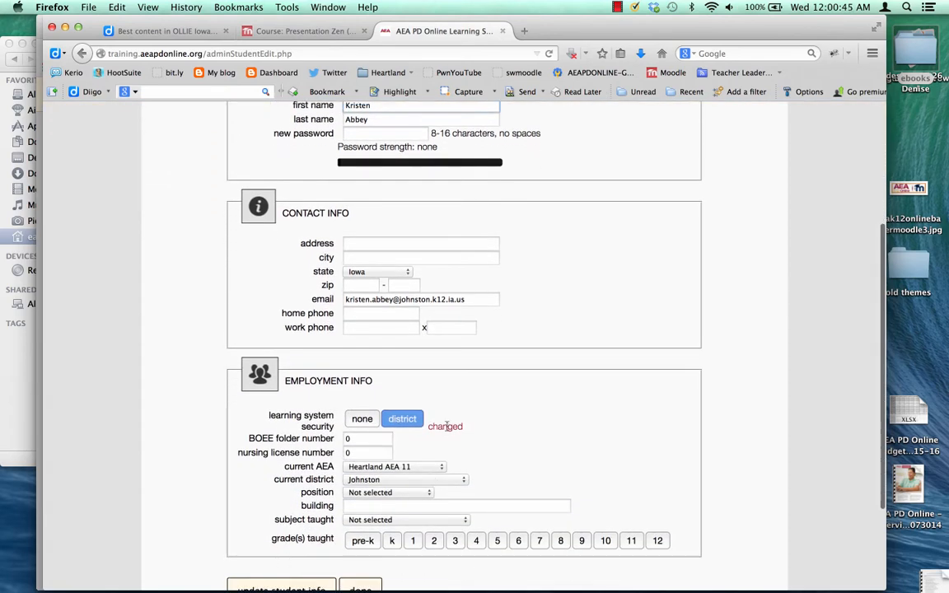
{"action": "scroll", "coordinate": [266, 527], "scroll_direction": "down", "scroll_amount": 2}
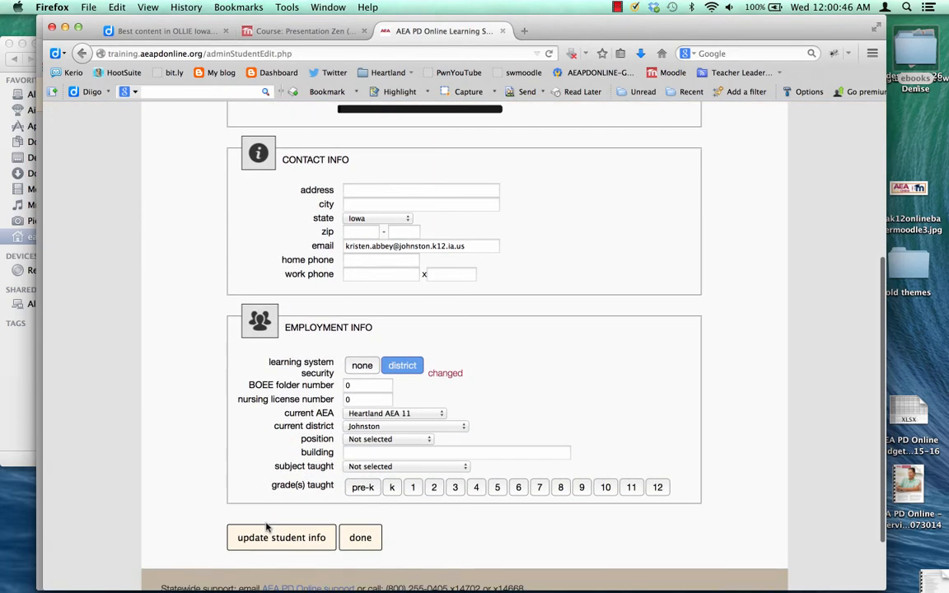
Finish editing and go back to the student's profile page.
{"action": "left_click", "coordinate": [353, 538]}
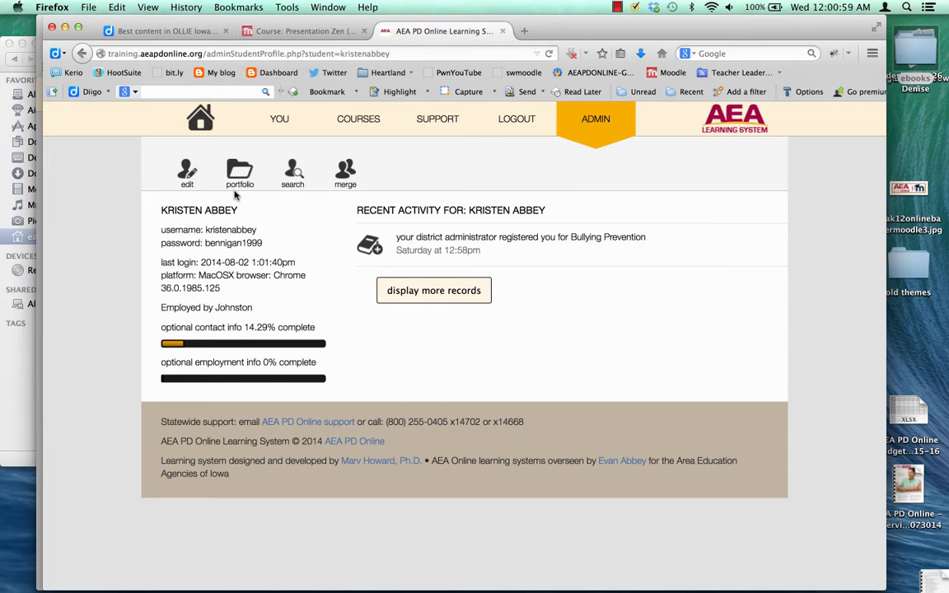
Start a new upload in your own portfolio and attach portfolio.docx as the file.
{"action": "left_click", "coordinate": [280, 123]}
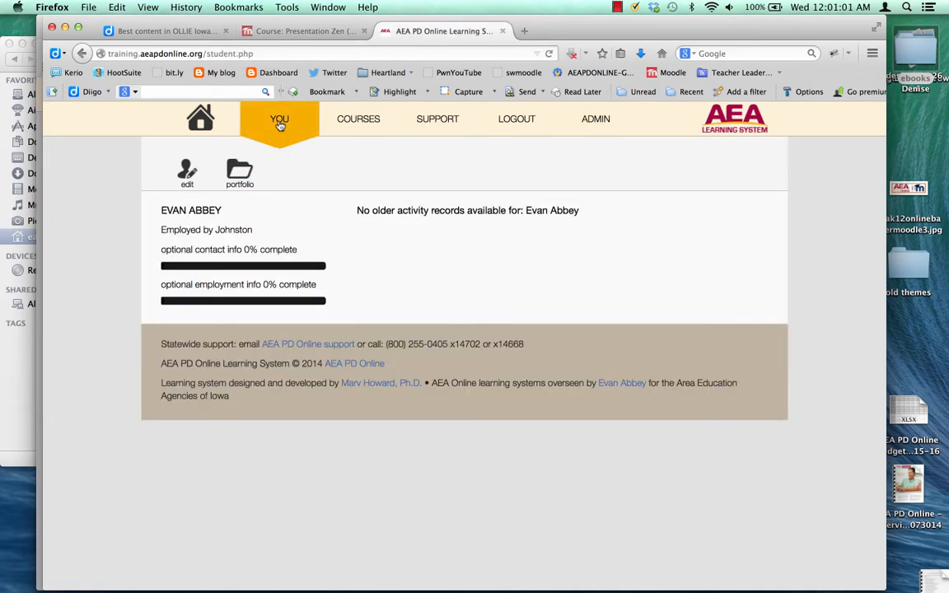
{"action": "left_click", "coordinate": [249, 182]}
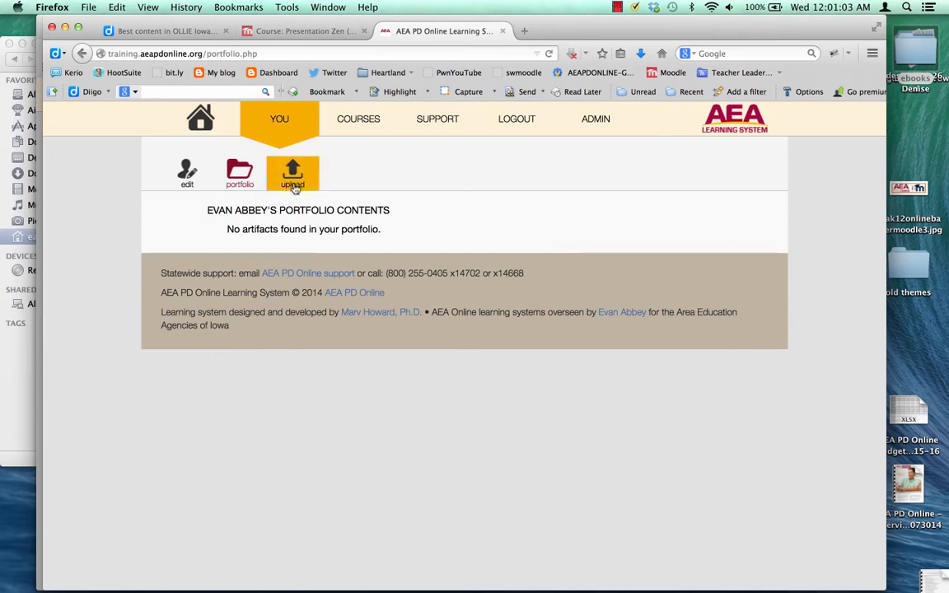
{"action": "left_click", "coordinate": [295, 186]}
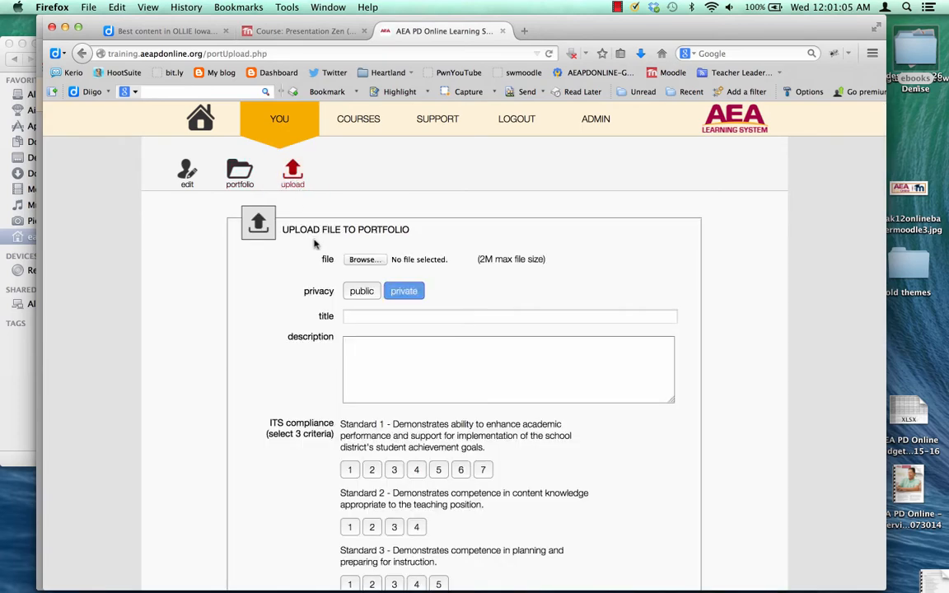
{"action": "left_click", "coordinate": [355, 261]}
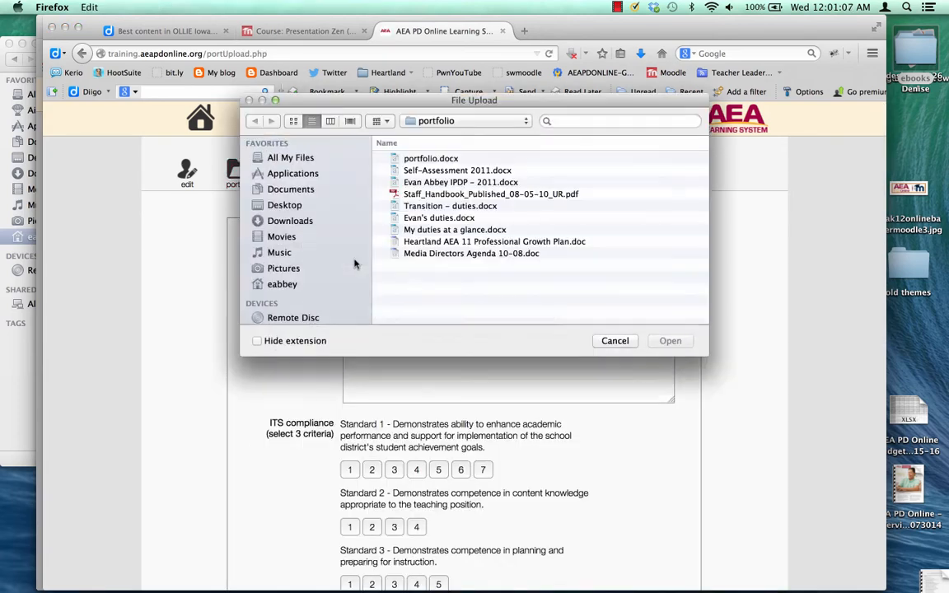
{"action": "left_click", "coordinate": [417, 157]}
{"action": "left_click", "coordinate": [670, 340]}
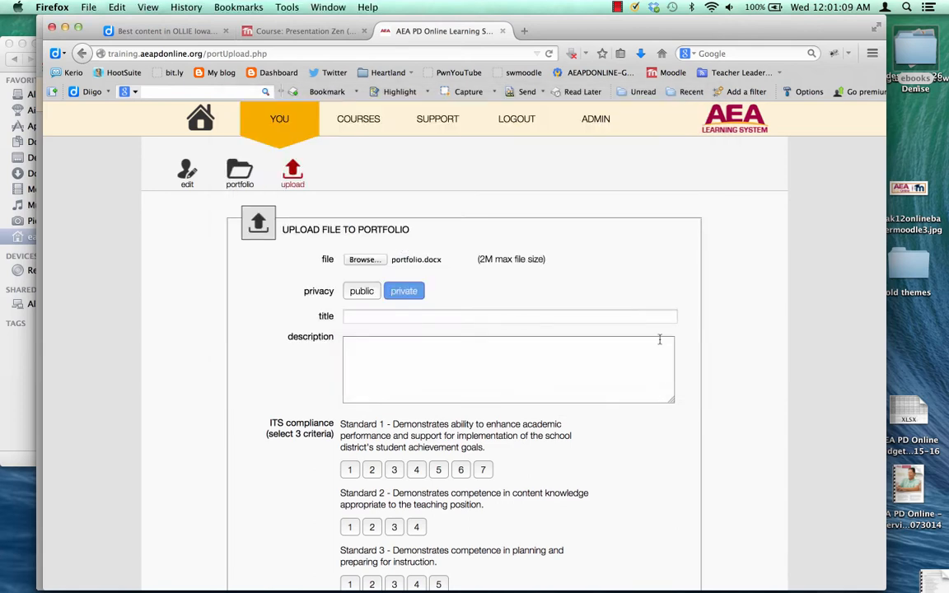
Give the upload the title 'Portfolio' and the description 'Portfolio'.
{"action": "left_click", "coordinate": [391, 317]}
{"action": "type", "text": "P"}
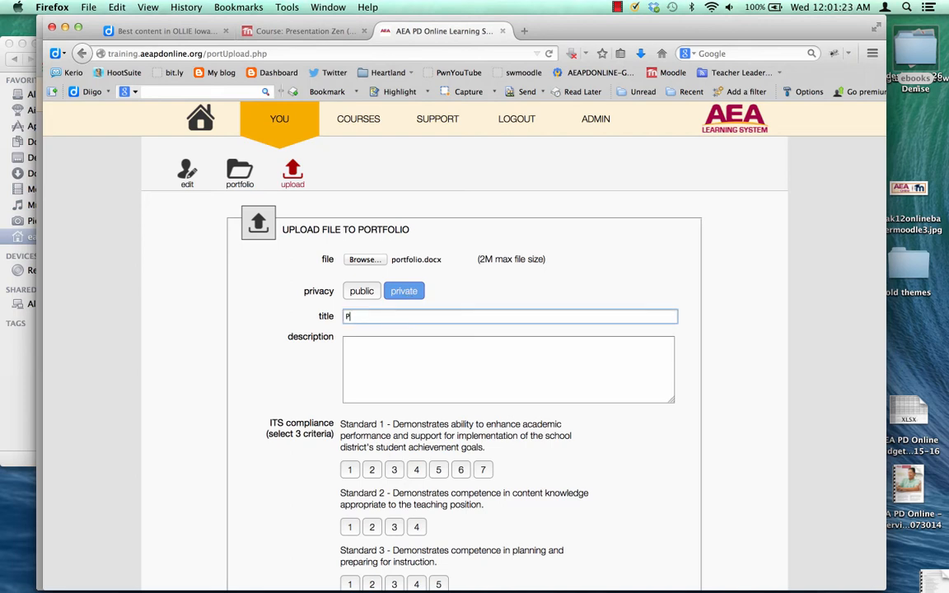
{"action": "type", "text": "ortfolio"}
{"action": "key", "text": "Tab"}
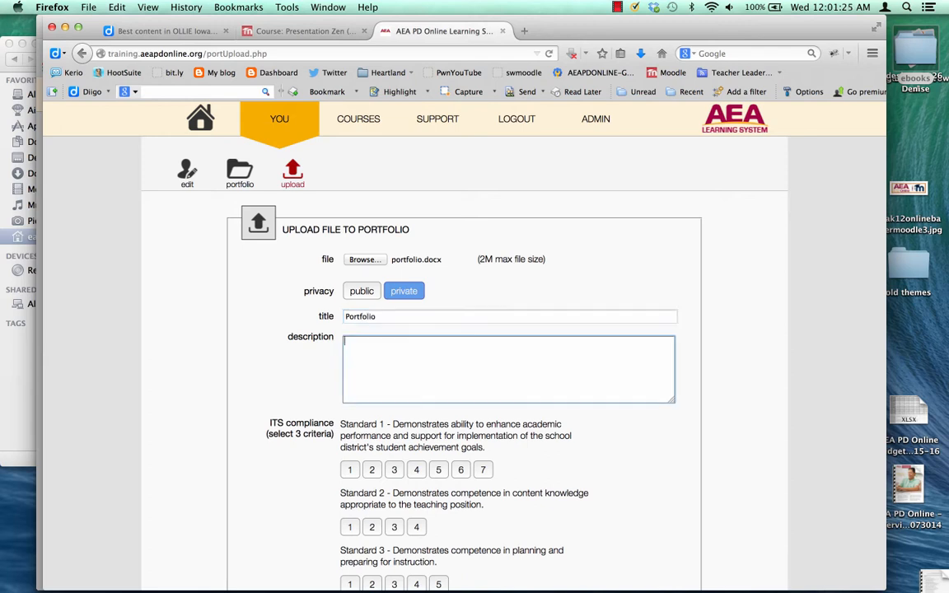
{"action": "type", "text": "Portfolio"}
Tag Standard 1 criteria 2 and 4 and Standard 2 criterion 4, then upload the file.
{"action": "scroll", "coordinate": [362, 363], "scroll_direction": "down", "scroll_amount": 3}
{"action": "left_click", "coordinate": [354, 385]}
{"action": "scroll", "coordinate": [360, 384], "scroll_direction": "down", "scroll_amount": 2}
{"action": "scroll", "coordinate": [359, 385], "scroll_direction": "down", "scroll_amount": 1}
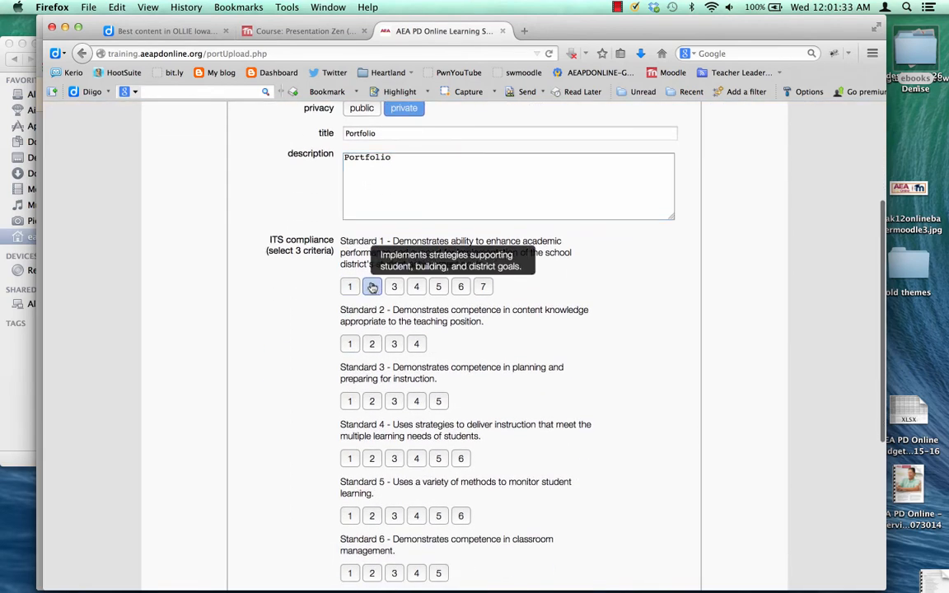
{"action": "left_click", "coordinate": [371, 286]}
{"action": "left_click", "coordinate": [417, 286]}
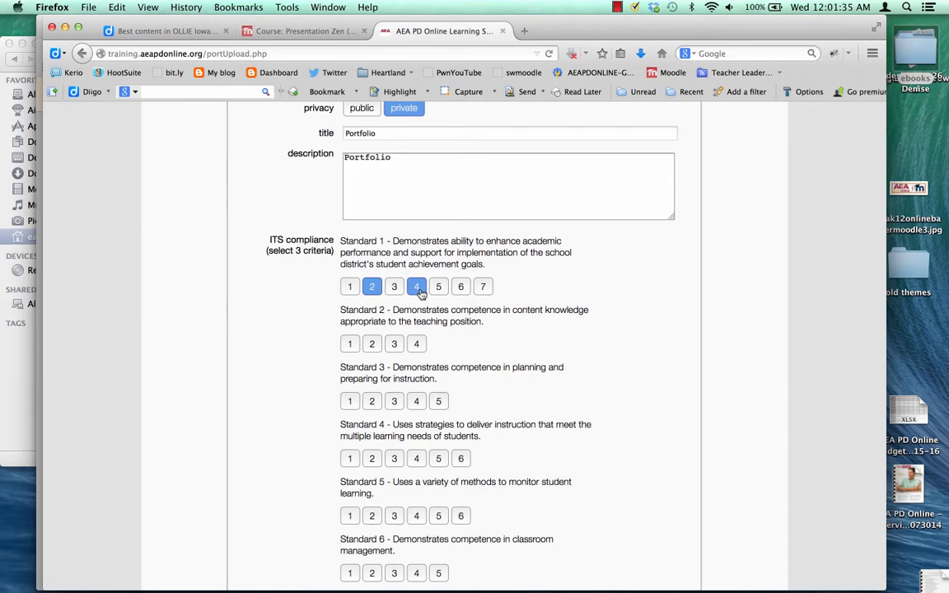
{"action": "left_click", "coordinate": [416, 343]}
{"action": "scroll", "coordinate": [381, 444], "scroll_direction": "down", "scroll_amount": 5}
{"action": "scroll", "coordinate": [382, 445], "scroll_direction": "down", "scroll_amount": 1}
{"action": "left_click", "coordinate": [379, 491]}
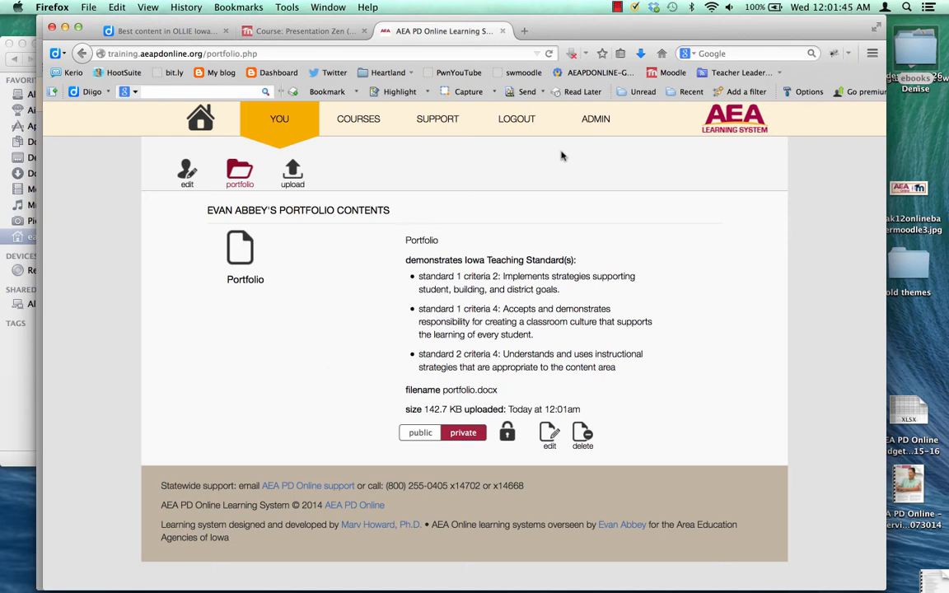
{"action": "left_click", "coordinate": [591, 128]}
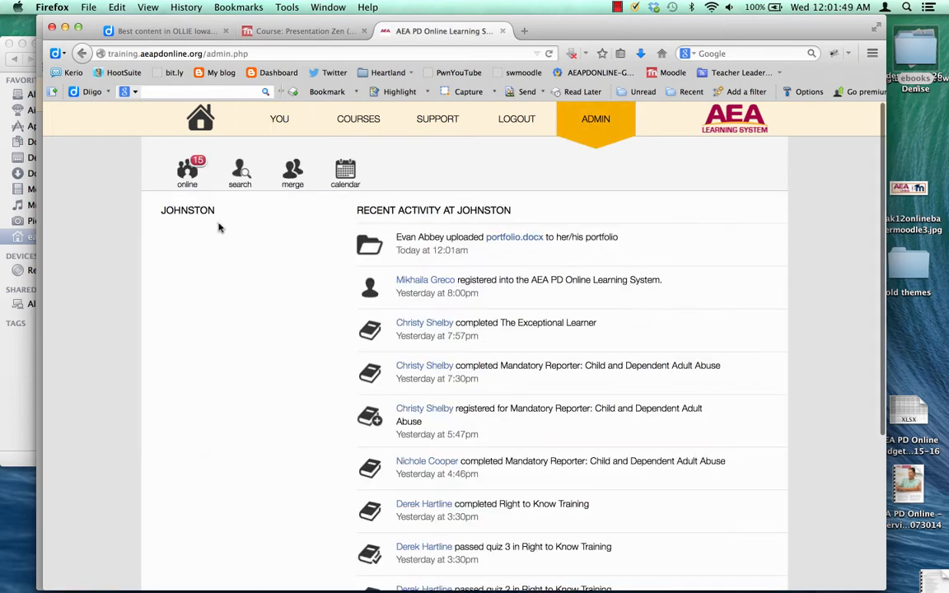
Clear the old e-mail term and search students by the administrator's last name.
{"action": "left_click", "coordinate": [239, 172]}
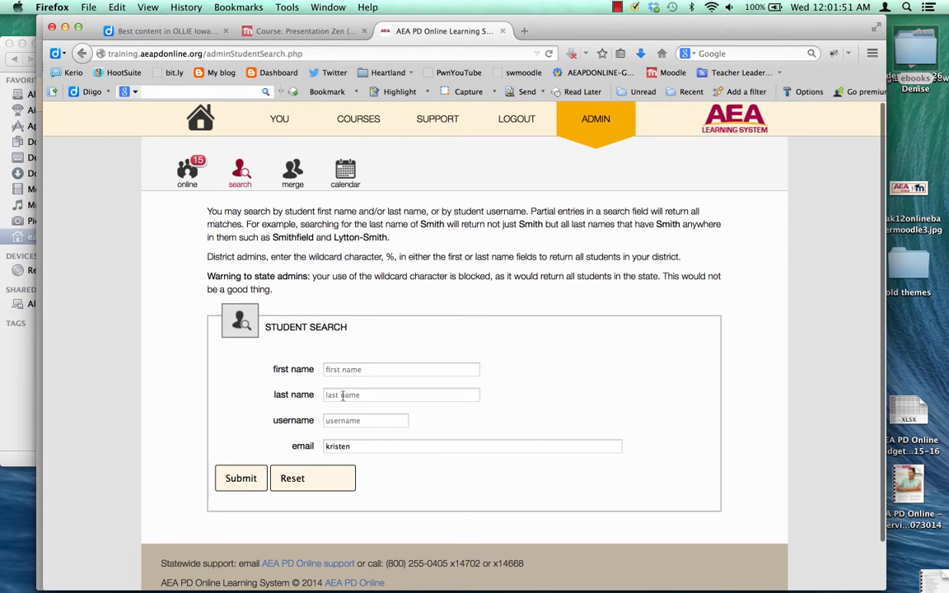
{"action": "left_click_drag", "start_coordinate": [445, 448], "coordinate": [320, 446]}
{"action": "key", "text": "BackSpace"}
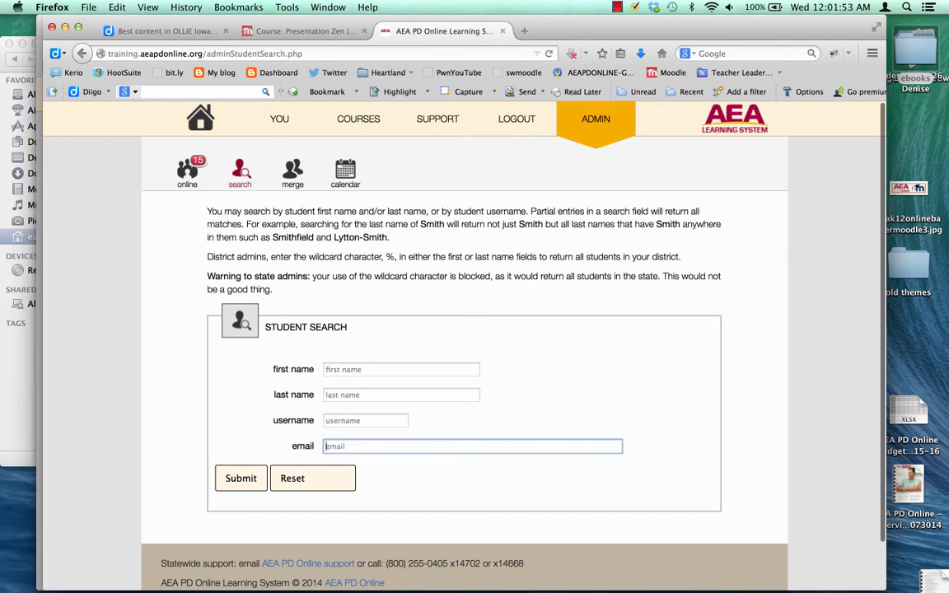
{"action": "left_click", "coordinate": [337, 392]}
{"action": "type", "text": "abbey"}
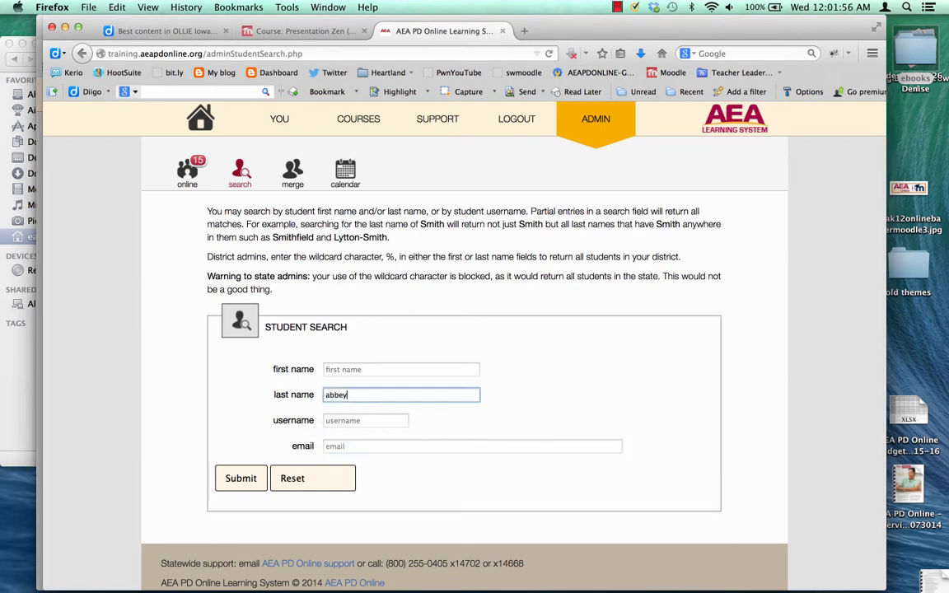
{"action": "key", "text": "Return"}
View the first matching student's portfolio, then come back to the student search.
{"action": "scroll", "coordinate": [335, 392], "scroll_direction": "down", "scroll_amount": 5}
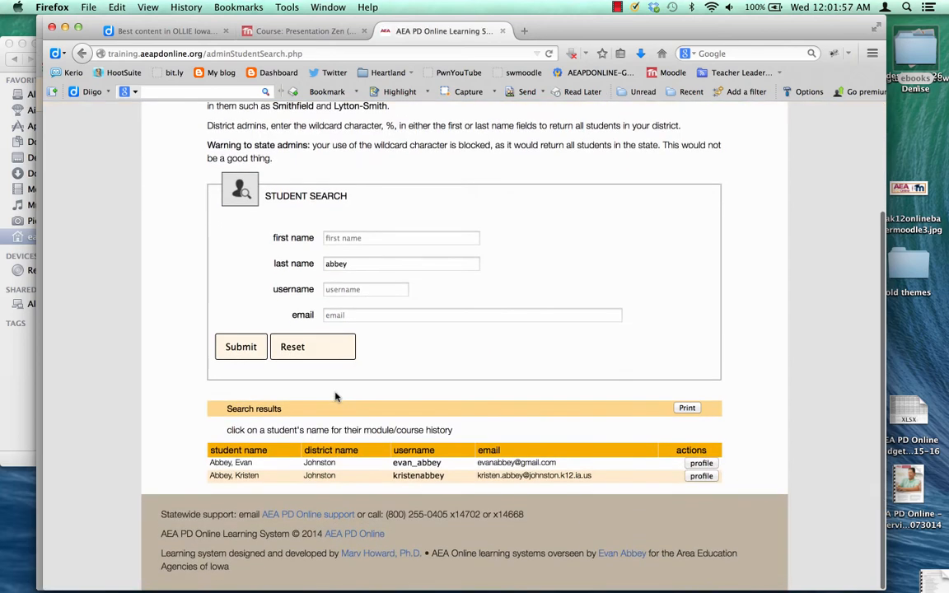
{"action": "left_click", "coordinate": [700, 463]}
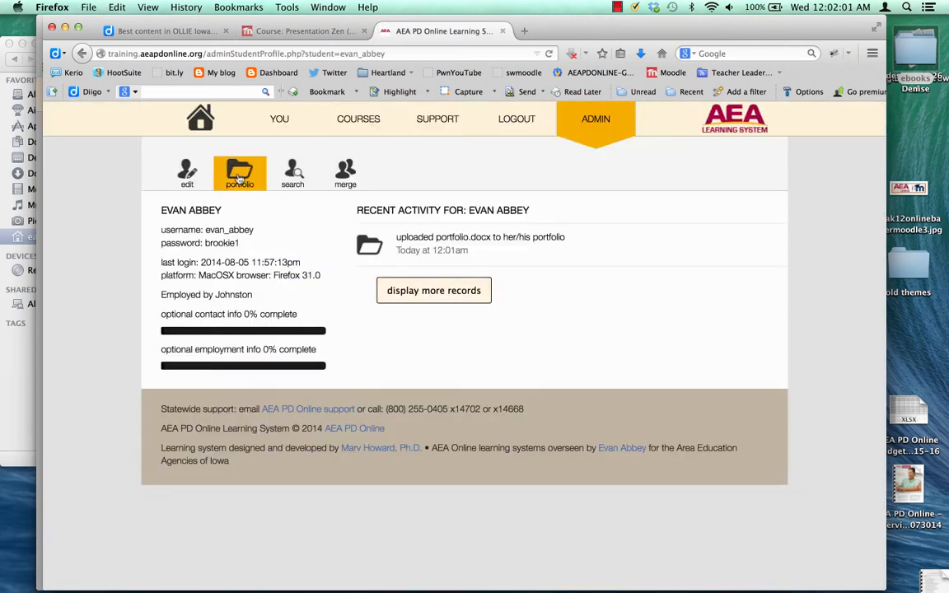
{"action": "left_click", "coordinate": [238, 176]}
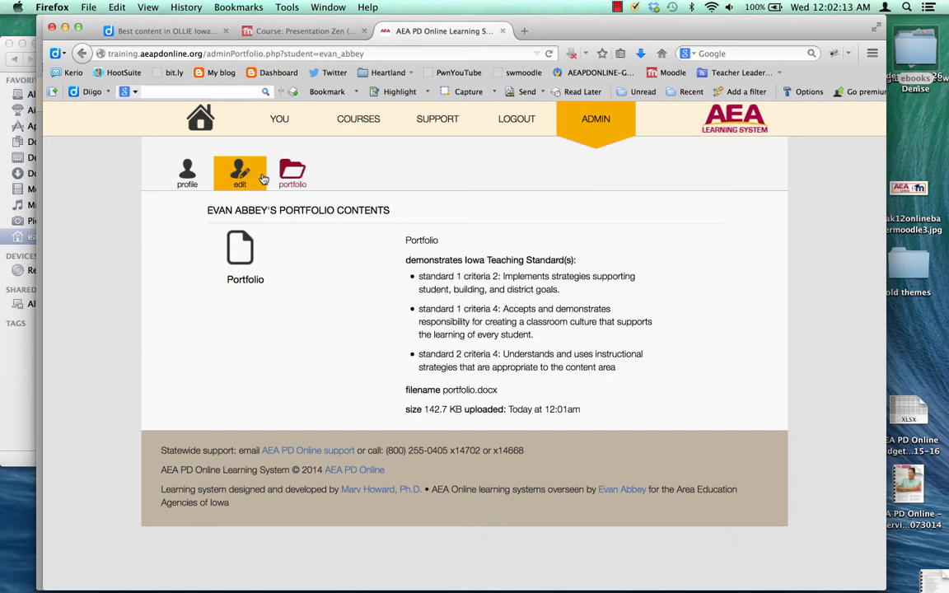
{"action": "left_click", "coordinate": [608, 132]}
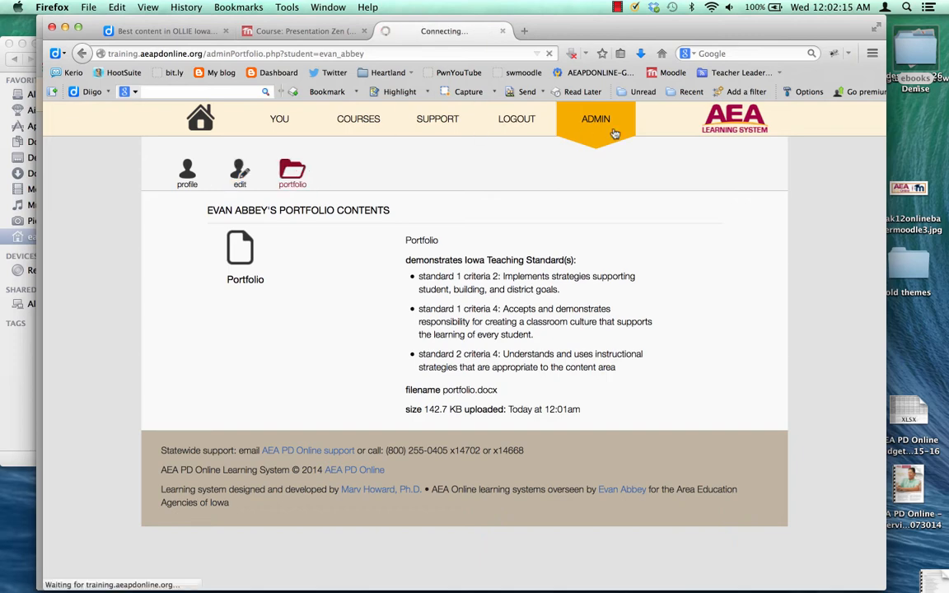
{"action": "left_click", "coordinate": [241, 177]}
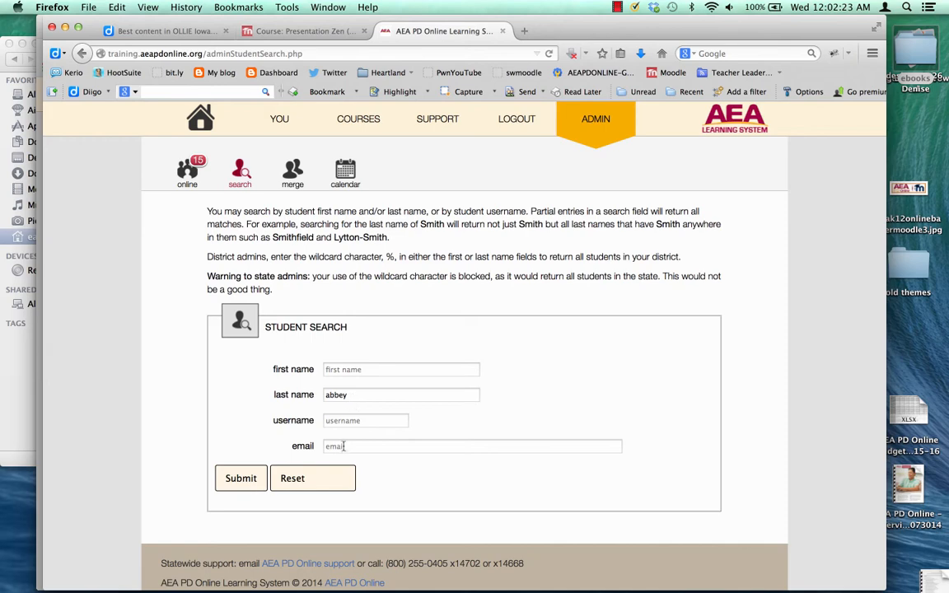
Search students by last name and show the second match's enrolled, completed and catalog courses.
{"action": "left_click", "coordinate": [241, 479]}
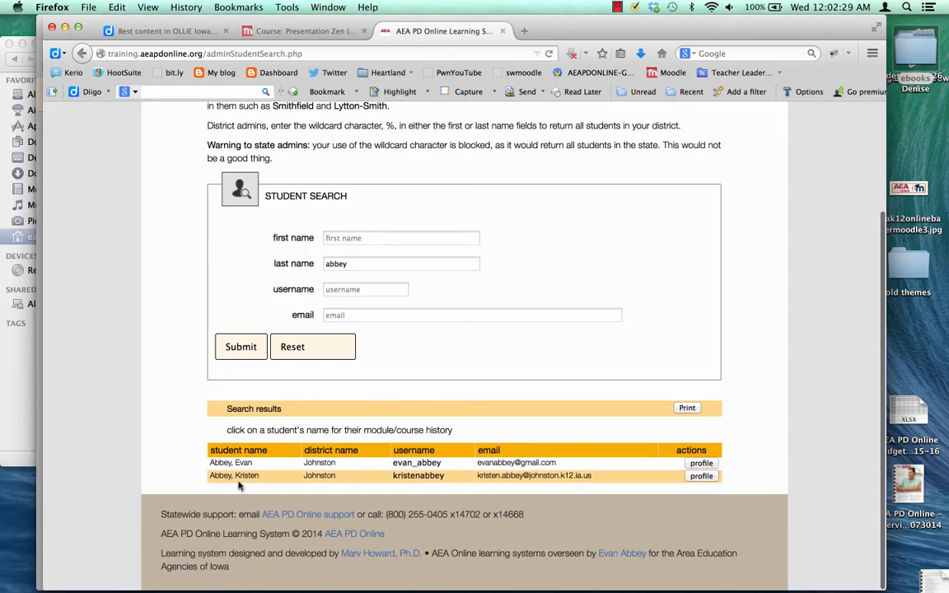
{"action": "left_click", "coordinate": [237, 475]}
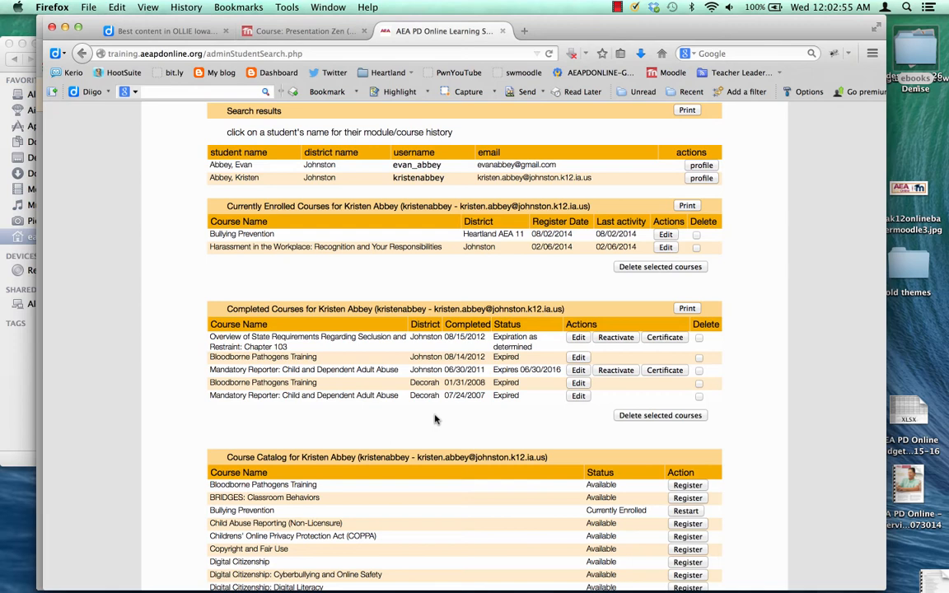
{"action": "left_click", "coordinate": [667, 338]}
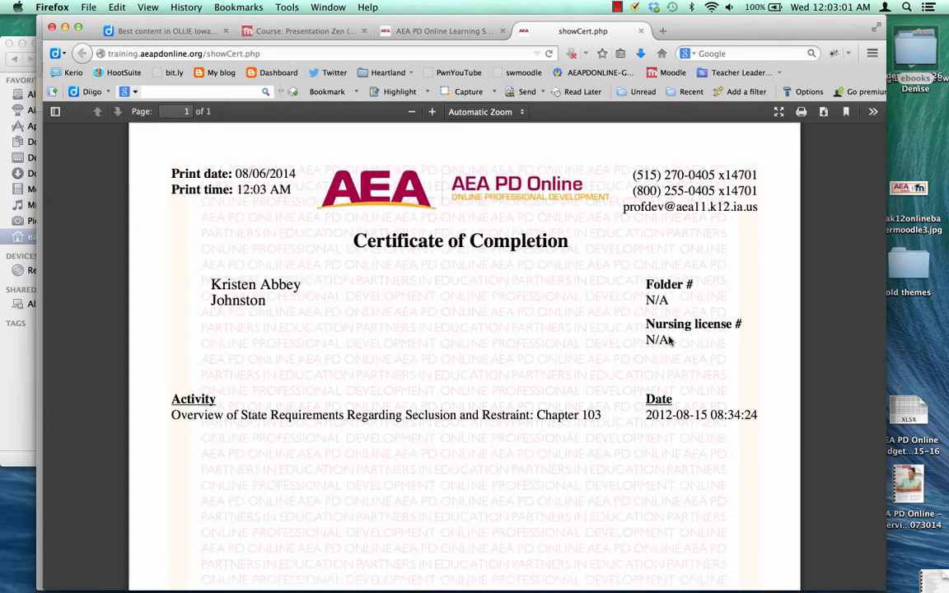
{"action": "key", "text": "super+w"}
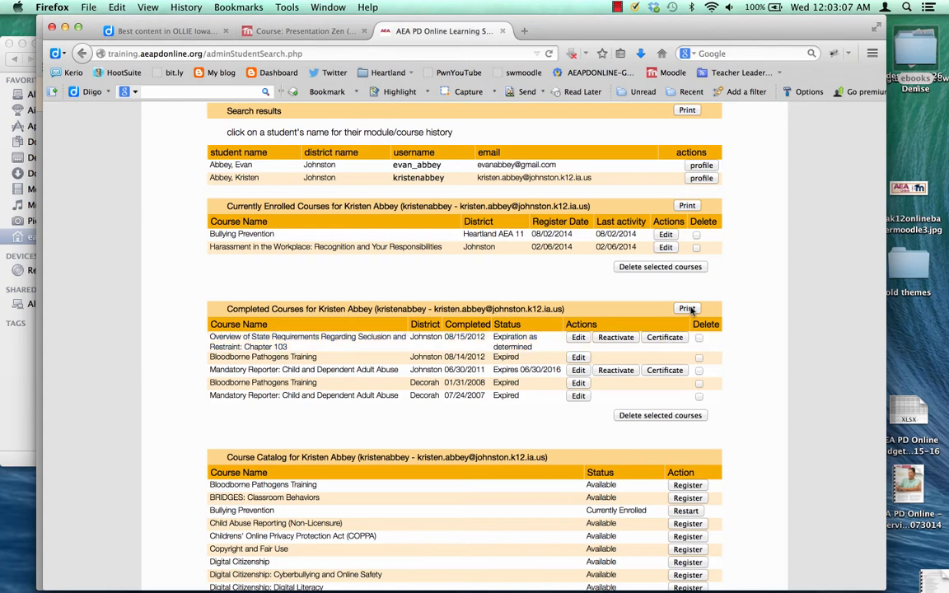
{"action": "left_click", "coordinate": [687, 309]}
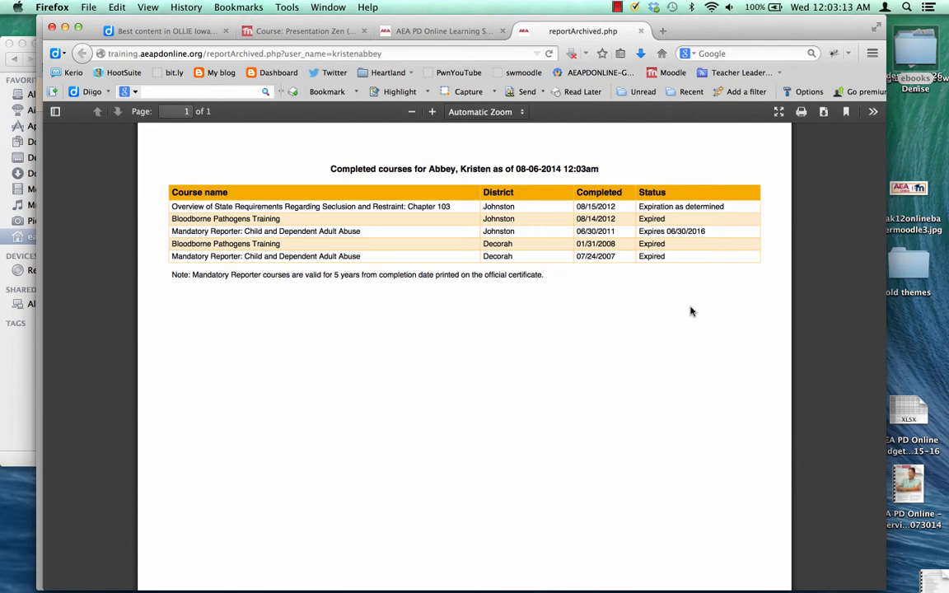
{"action": "key", "text": "super+w"}
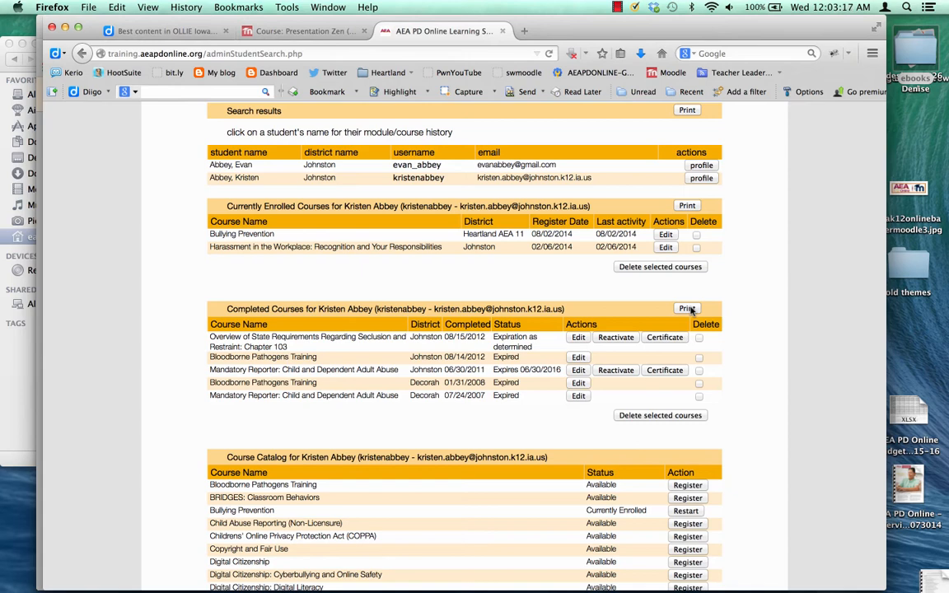
{"action": "scroll", "coordinate": [555, 542], "scroll_direction": "down", "scroll_amount": 3}
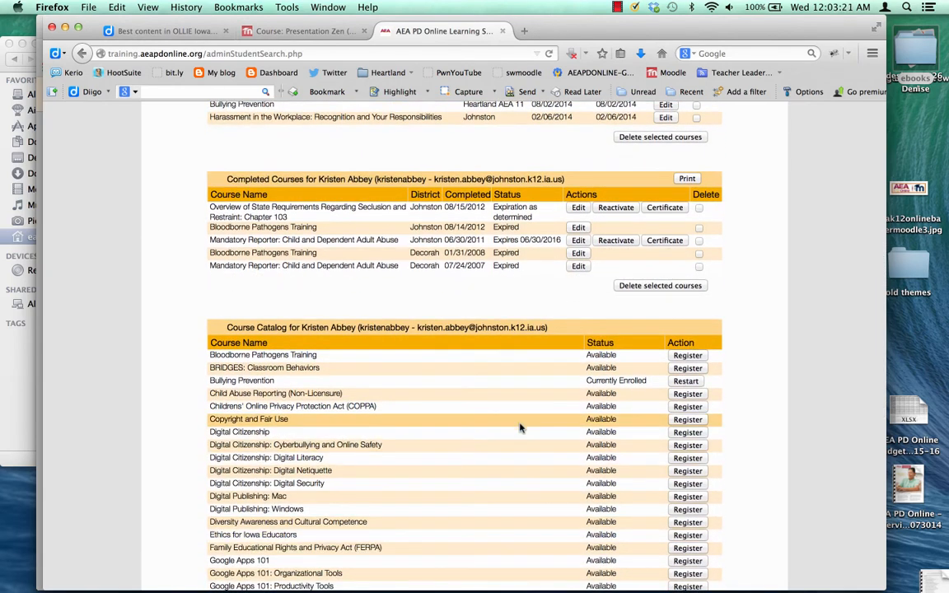
Register the student for Bloodborne Pathogens Training with a completion deadline of 2014-9-29.
{"action": "left_click", "coordinate": [686, 356]}
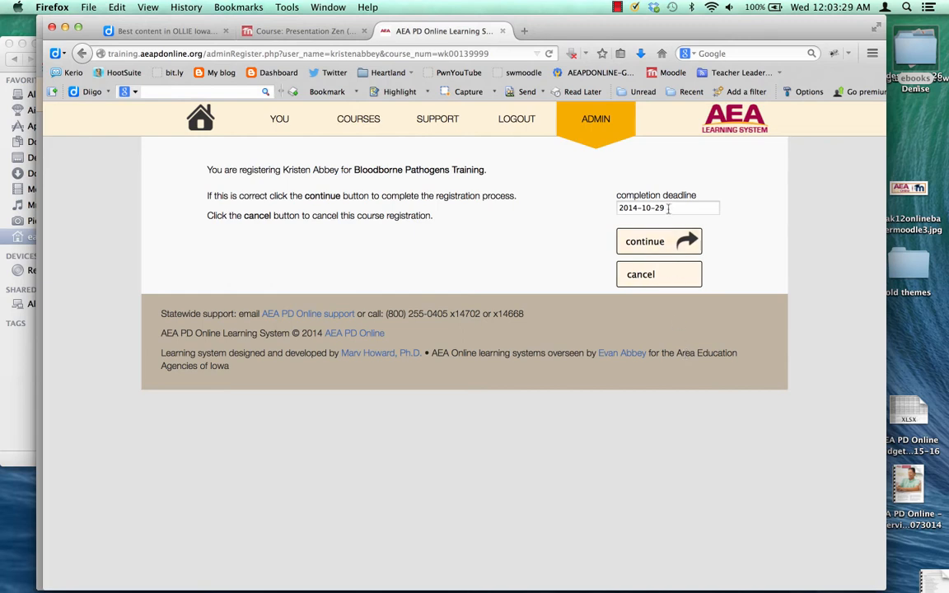
{"action": "left_click_drag", "start_coordinate": [668, 209], "coordinate": [641, 208]}
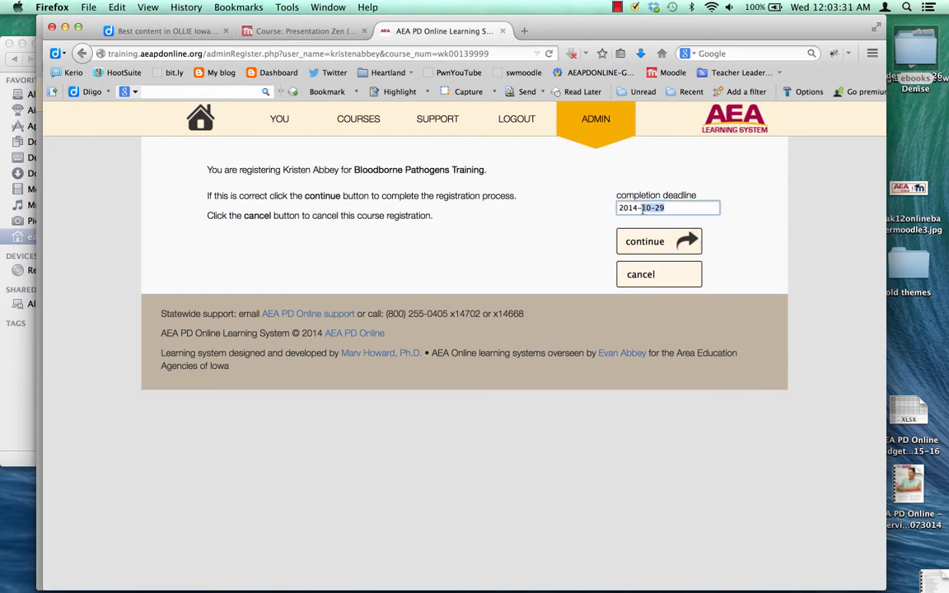
{"action": "type", "text": "9-29"}
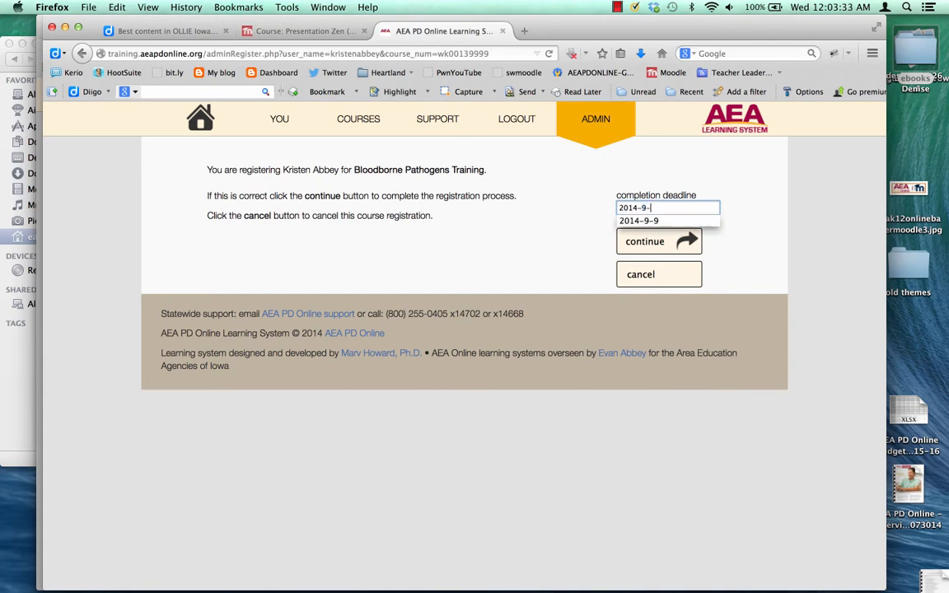
{"action": "left_click", "coordinate": [643, 242]}
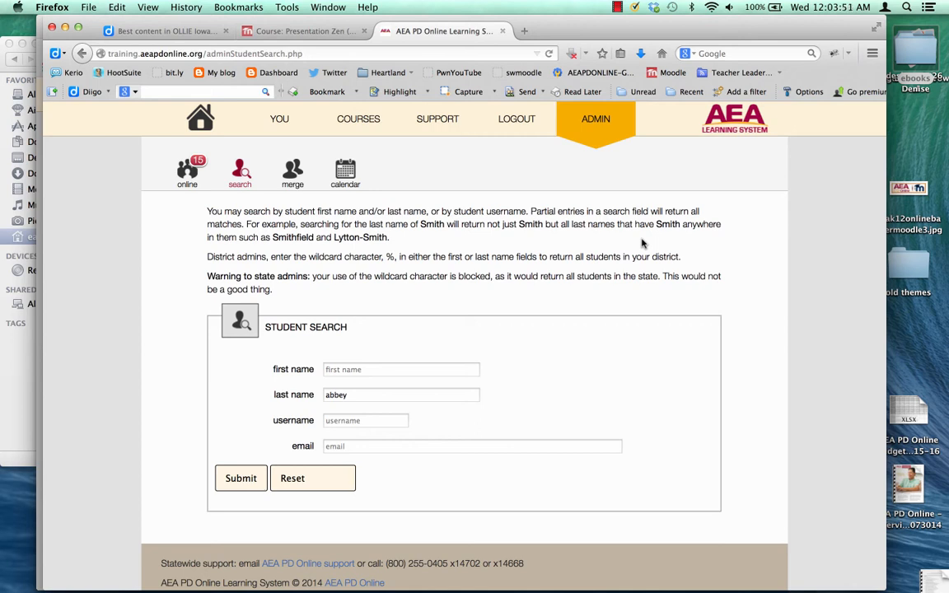
Open a new admin calendar item with start and end dates defaulting to 2014-08-06.
{"action": "left_click", "coordinate": [344, 177]}
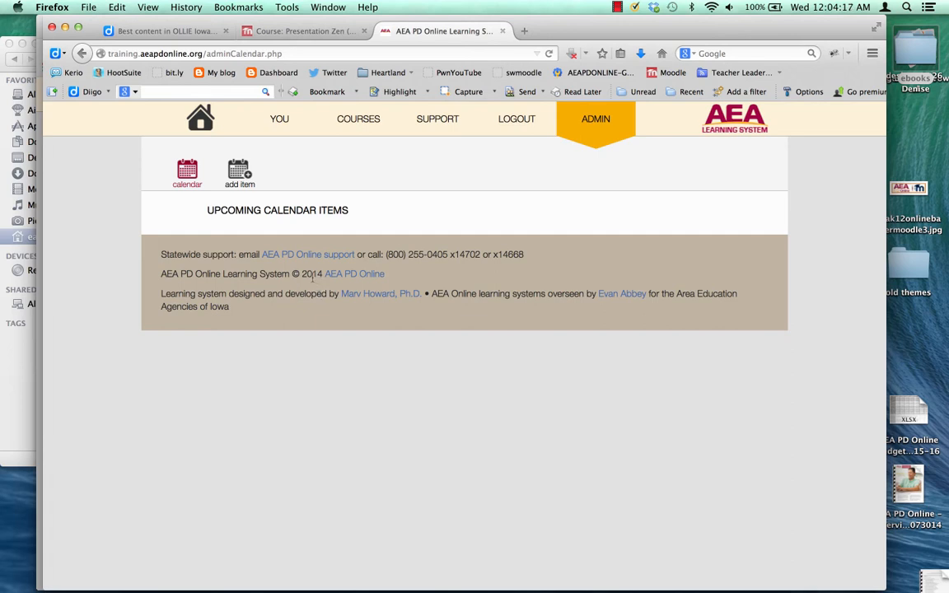
{"action": "left_click", "coordinate": [240, 181]}
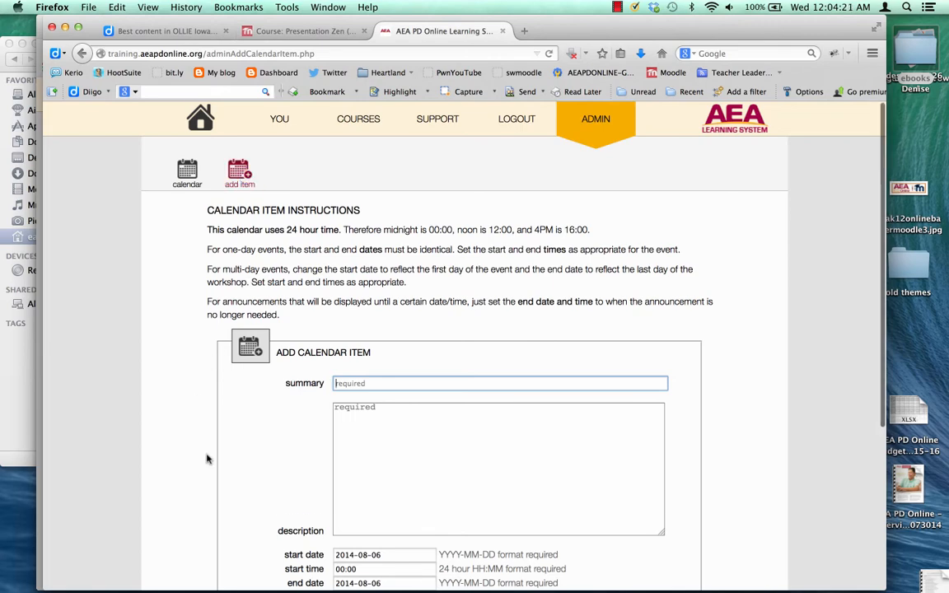
{"action": "scroll", "coordinate": [207, 459], "scroll_direction": "down", "scroll_amount": 3}
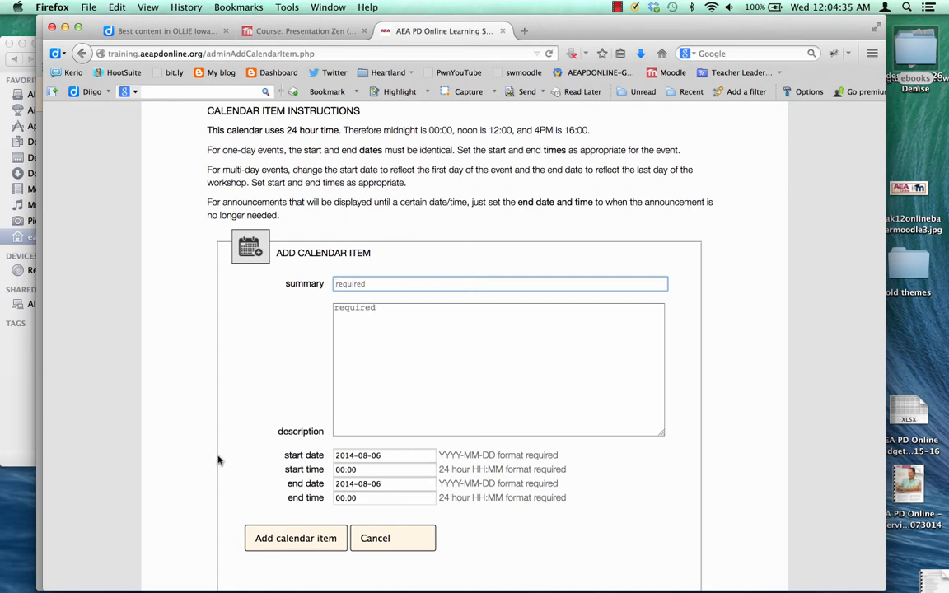
{"action": "scroll", "coordinate": [212, 374], "scroll_direction": "up", "scroll_amount": 1}
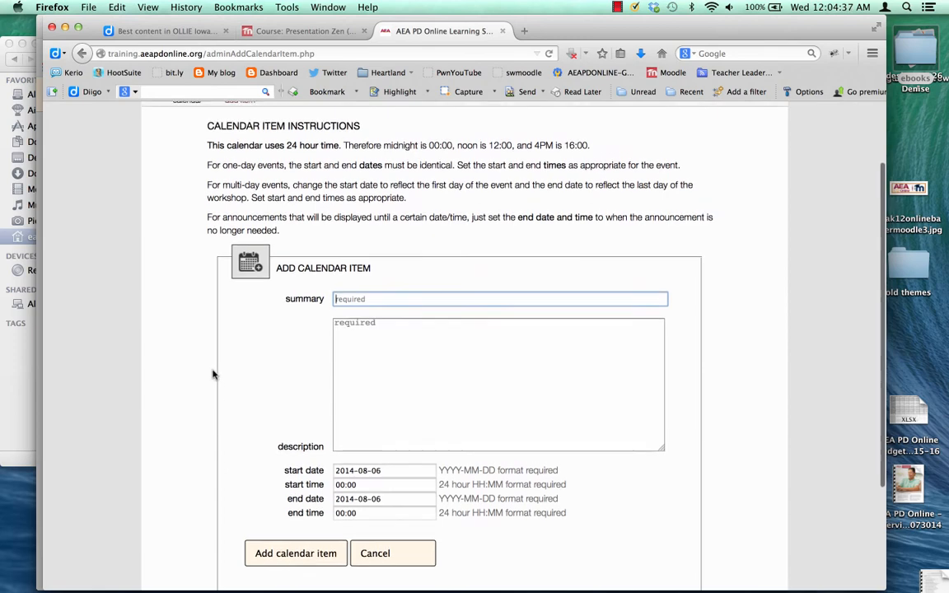
{"action": "scroll", "coordinate": [213, 374], "scroll_direction": "up", "scroll_amount": 5}
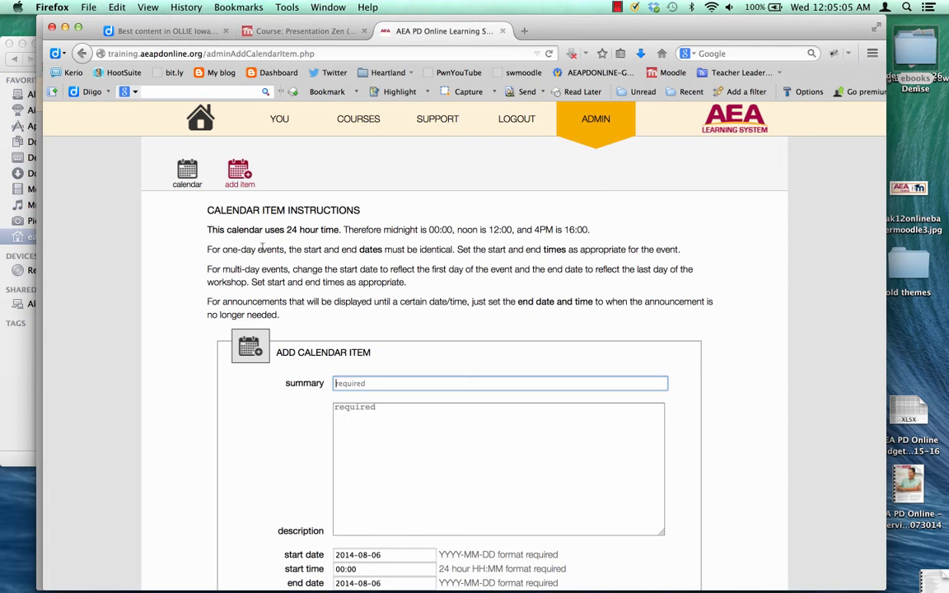
Return to the admin home in Chrome and open the district information editor.
{"action": "left_click", "coordinate": [602, 131]}
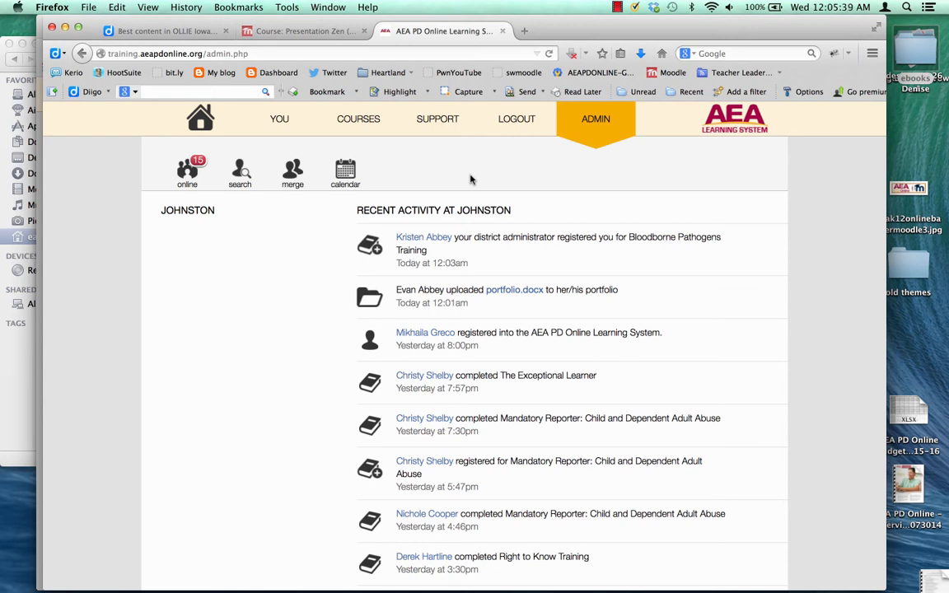
{"action": "key", "text": "super+Tab"}
{"action": "key", "text": "super+Tab"}
{"action": "key", "text": "super+Tab"}
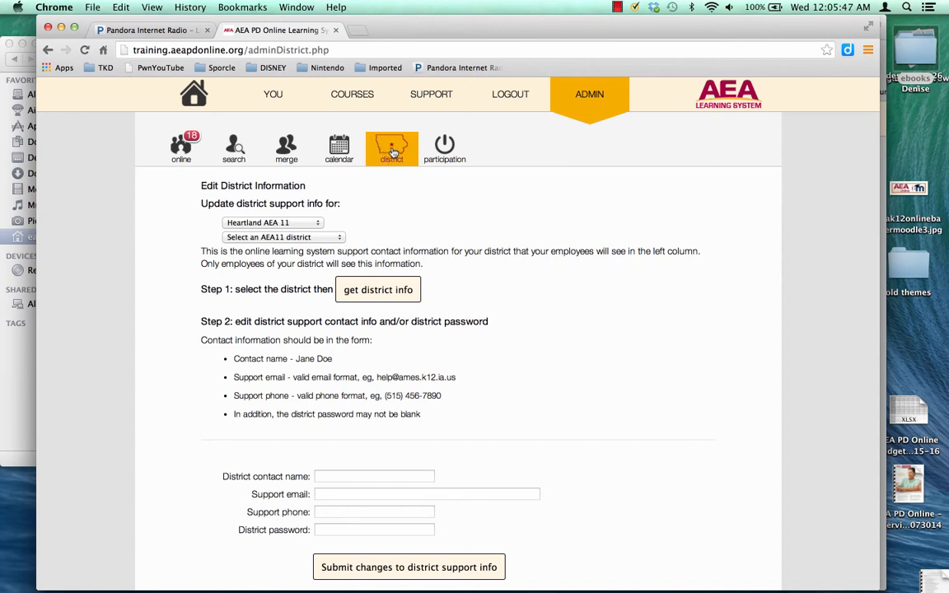
{"action": "left_click", "coordinate": [392, 153]}
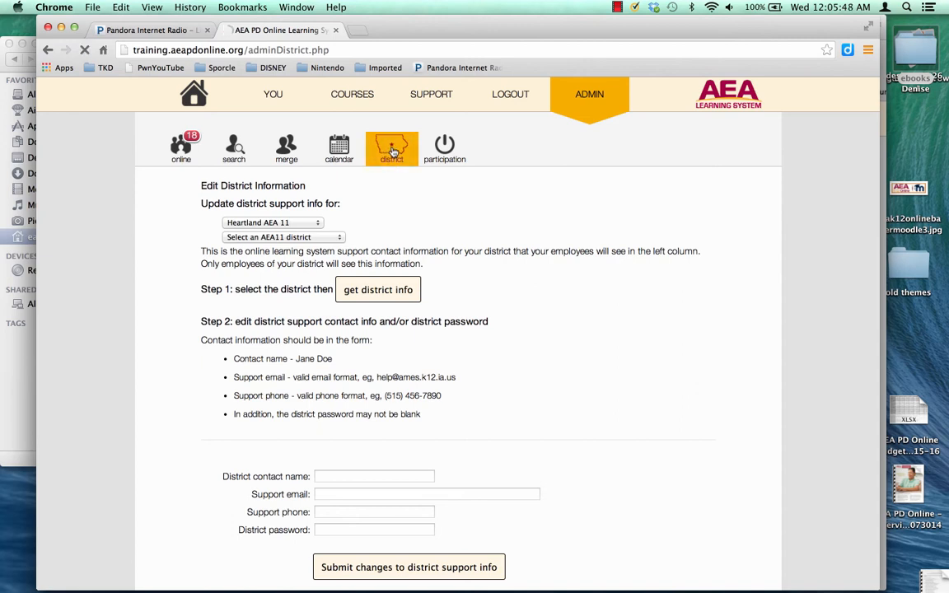
Load the Substitute Teacher district's support info from the AEA11 district dropdown.
{"action": "left_click", "coordinate": [290, 238]}
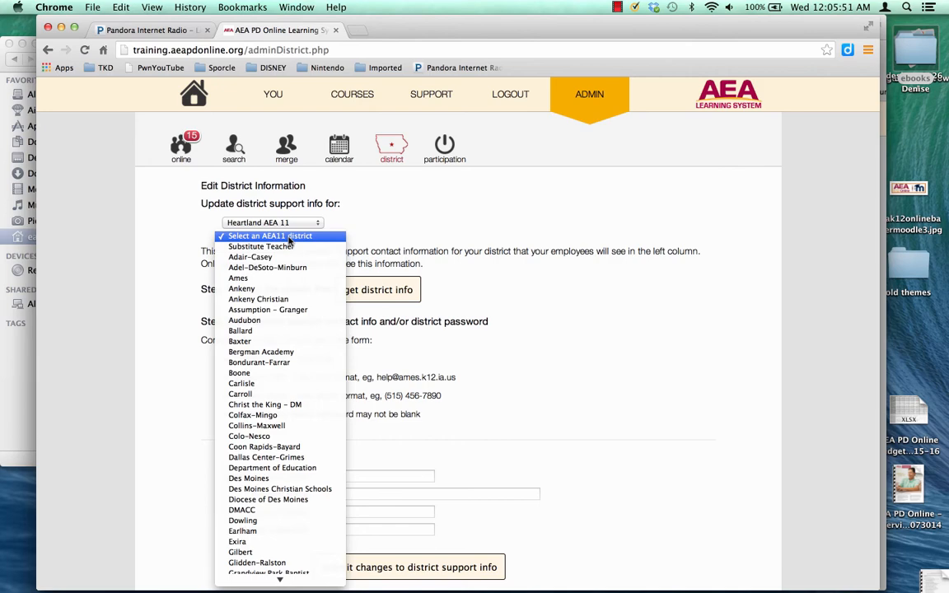
{"action": "left_click", "coordinate": [288, 240]}
{"action": "left_click", "coordinate": [290, 239]}
{"action": "left_click", "coordinate": [291, 246]}
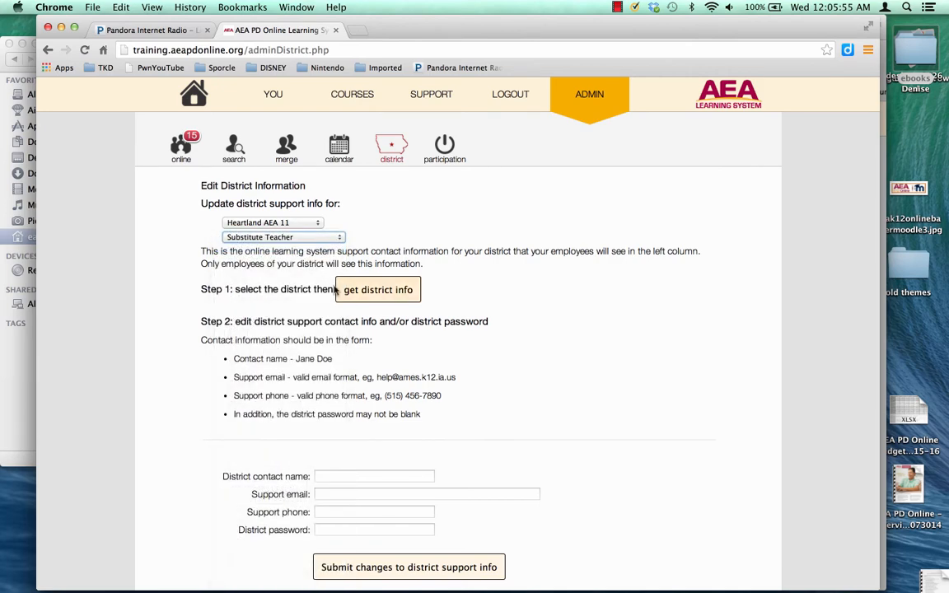
{"action": "left_click", "coordinate": [351, 297]}
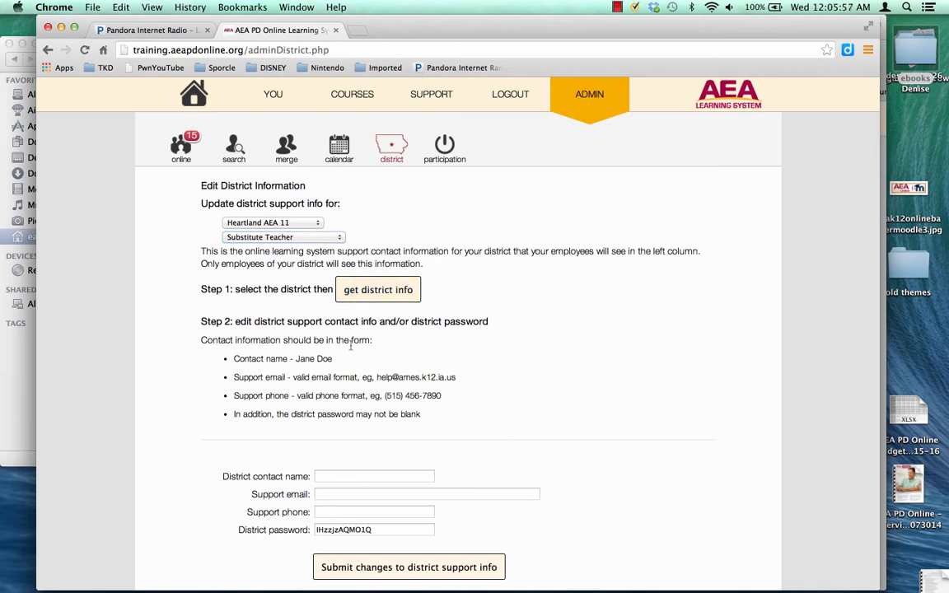
{"action": "scroll", "coordinate": [352, 387], "scroll_direction": "down", "scroll_amount": 2}
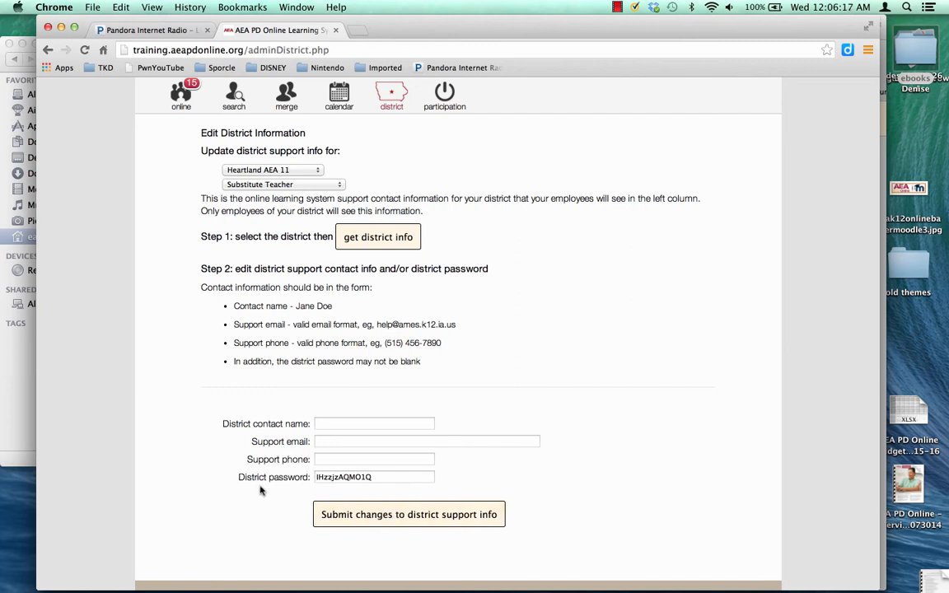
{"action": "scroll", "coordinate": [259, 489], "scroll_direction": "up", "scroll_amount": 3}
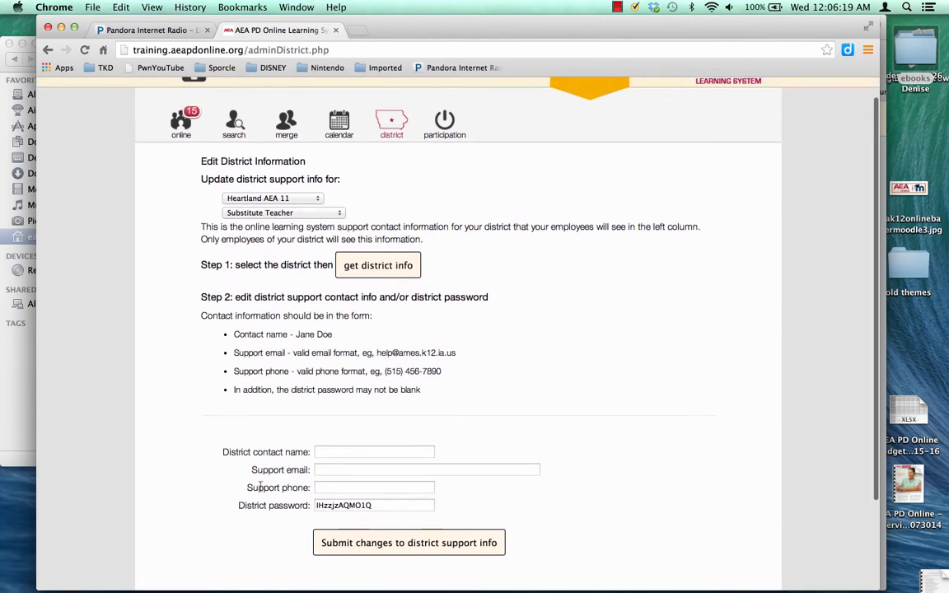
{"action": "scroll", "coordinate": [259, 487], "scroll_direction": "up", "scroll_amount": 1}
{"action": "scroll", "coordinate": [260, 486], "scroll_direction": "up", "scroll_amount": 1}
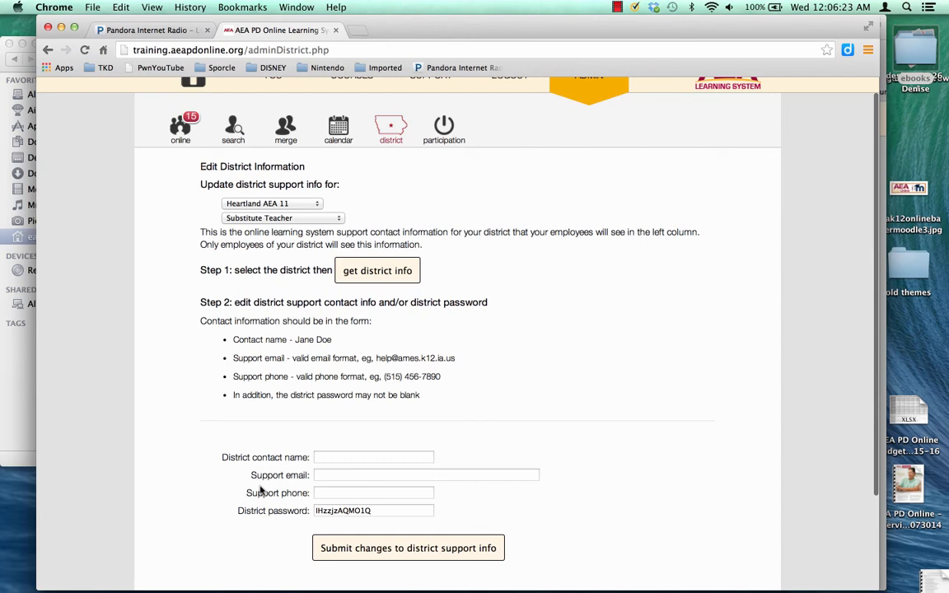
{"action": "scroll", "coordinate": [260, 489], "scroll_direction": "up", "scroll_amount": 2}
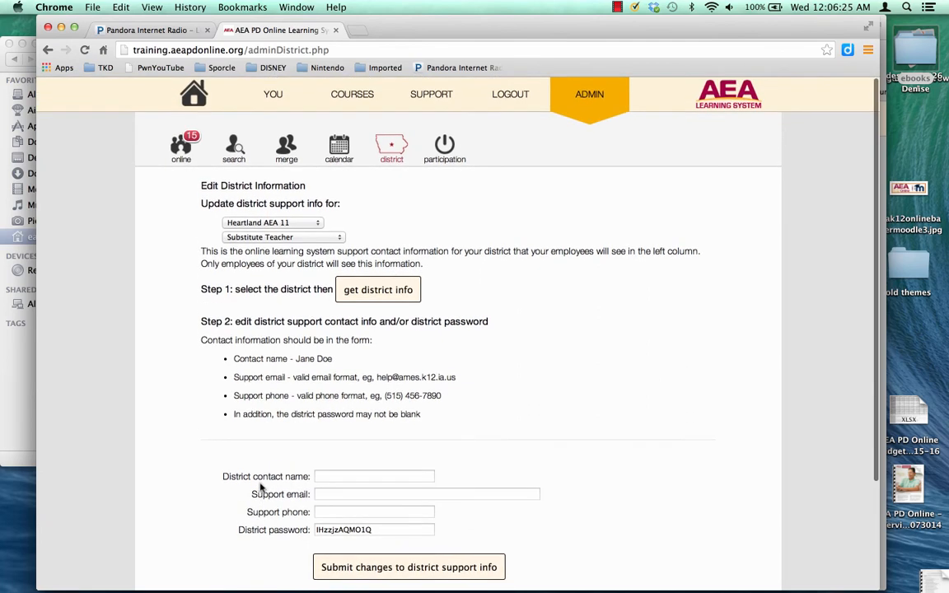
Open the Create New District Module form for Heartland AEA 11 from the COURSES area.
{"action": "left_click", "coordinate": [360, 96]}
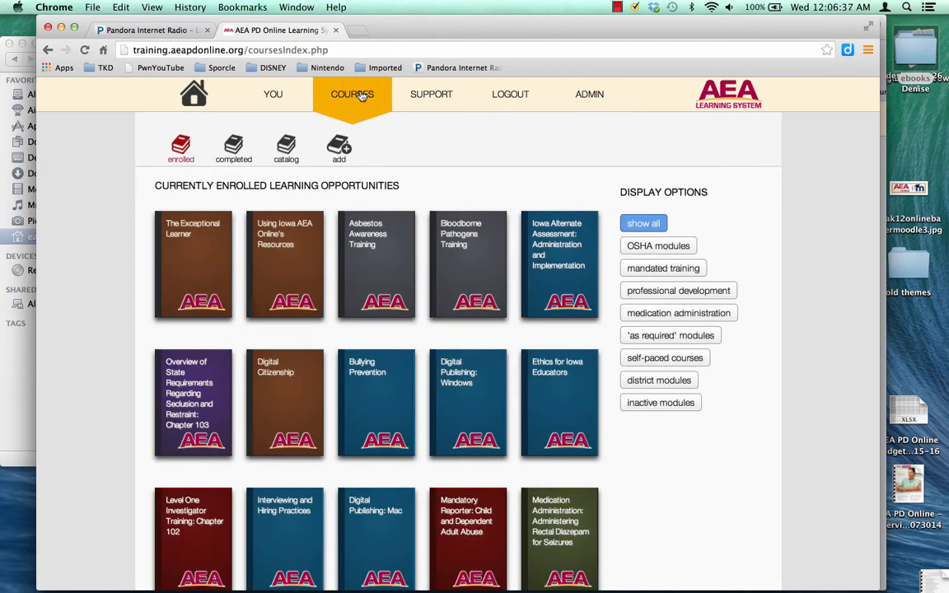
{"action": "left_click", "coordinate": [342, 150]}
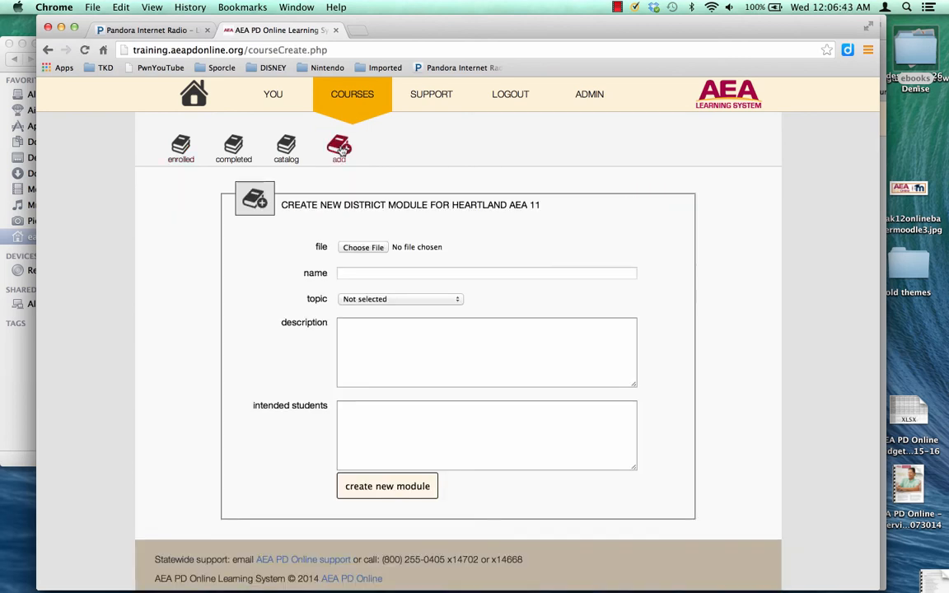
Attach EMPLOYEE CODE OF CONDUCT.pdf as the new module's file.
{"action": "left_click", "coordinate": [362, 247]}
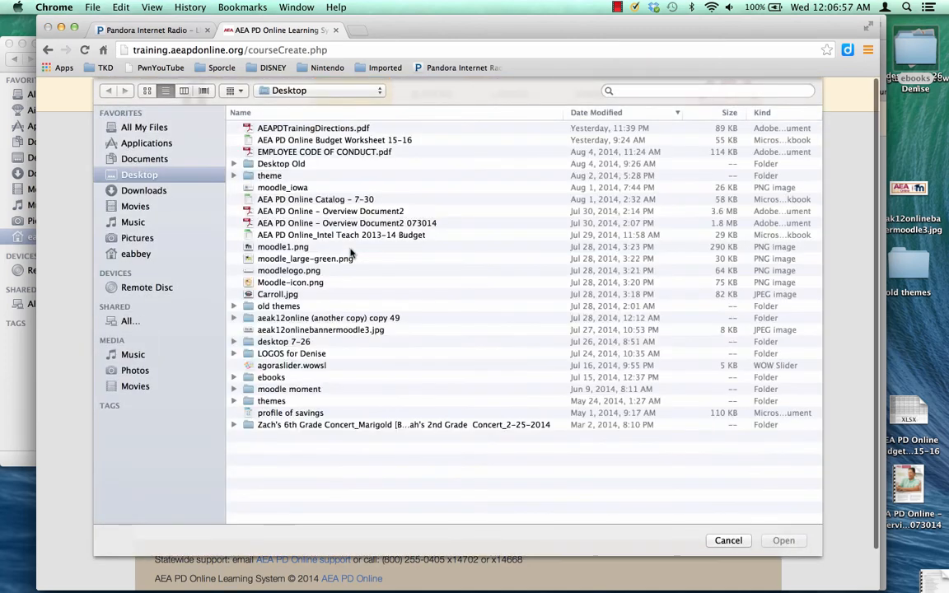
{"action": "left_click", "coordinate": [332, 153]}
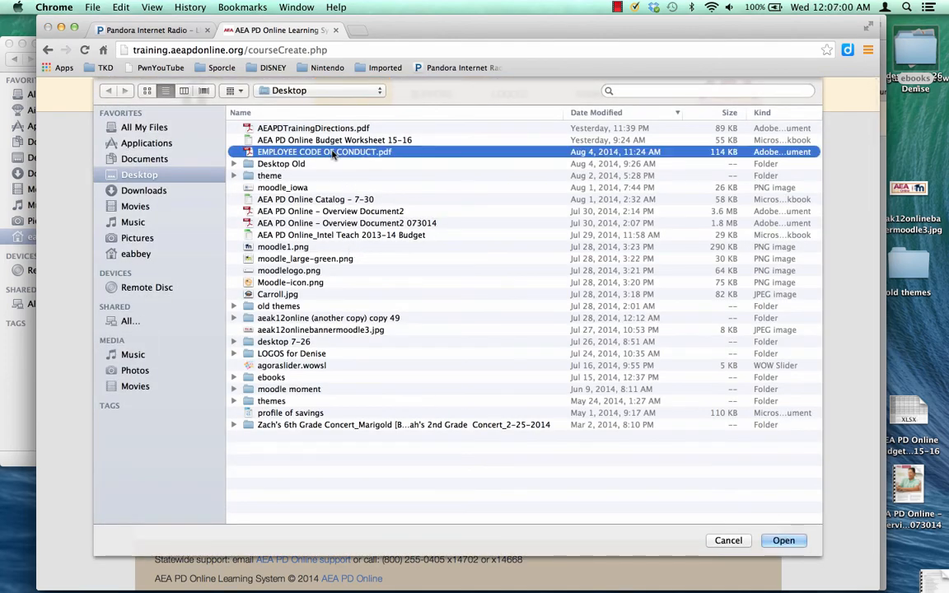
{"action": "left_click", "coordinate": [778, 541]}
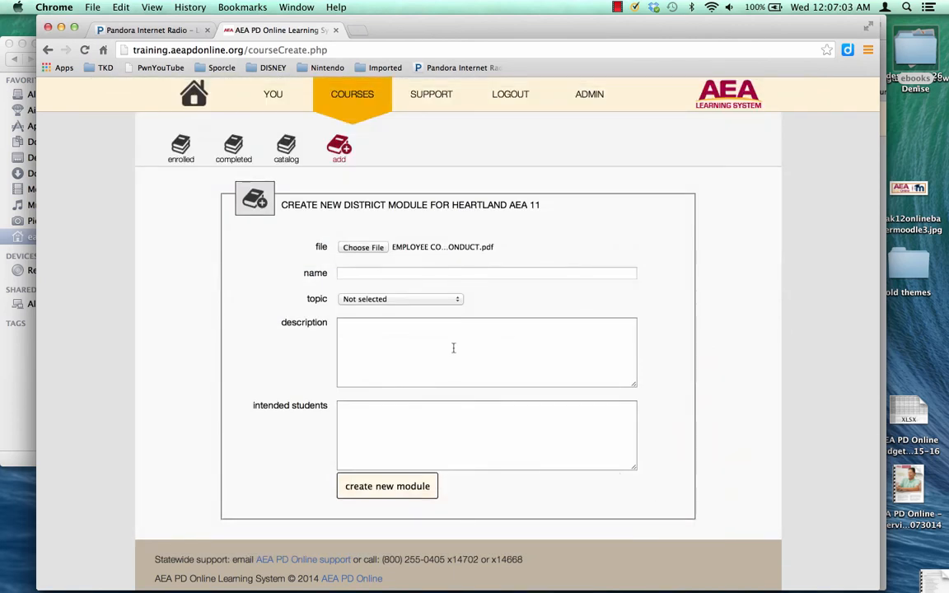
Create module 'Employee Code of Conduct', topic General, description 'Code of Conduct', for 'All employees'.
{"action": "left_click", "coordinate": [439, 277]}
{"action": "type", "text": "Employ"}
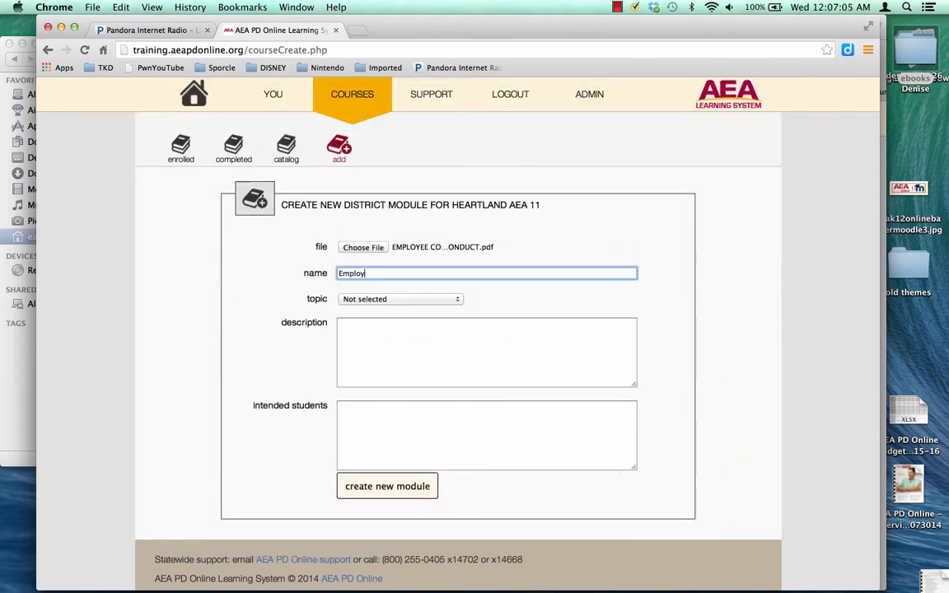
{"action": "type", "text": "ee Code of Conduct"}
{"action": "left_click", "coordinate": [391, 299]}
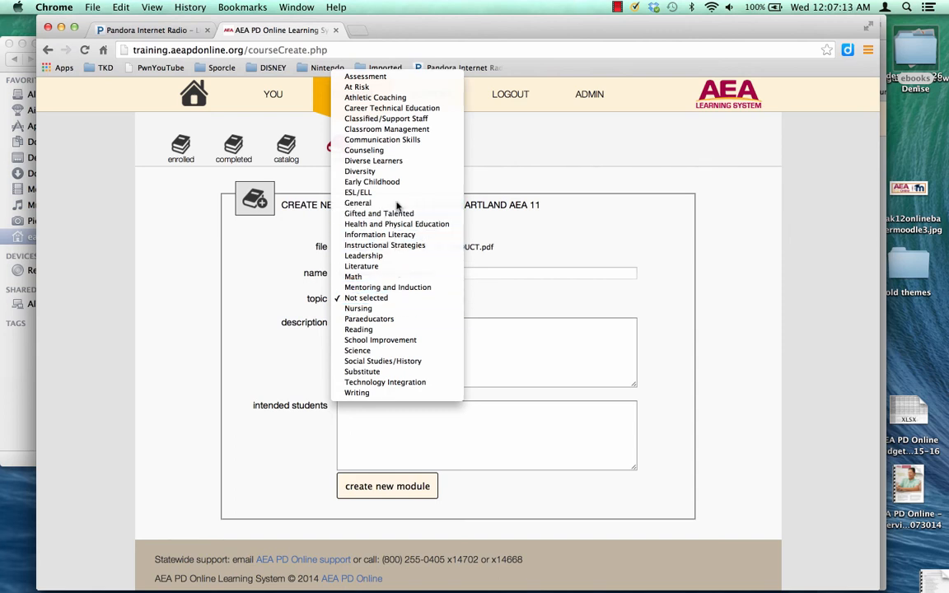
{"action": "left_click", "coordinate": [360, 202]}
{"action": "left_click", "coordinate": [390, 342]}
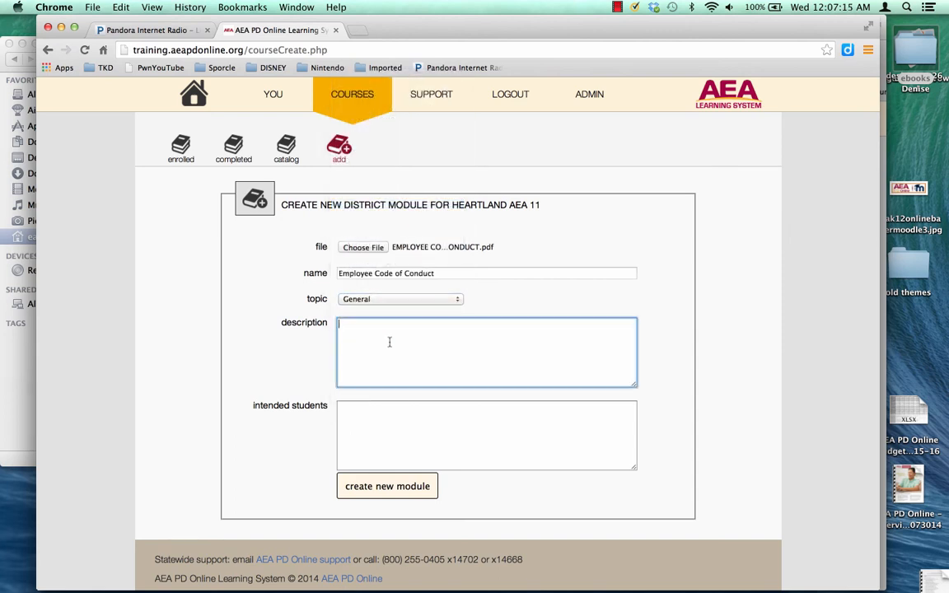
{"action": "type", "text": "Code of Conduct"}
{"action": "key", "text": "Tab"}
{"action": "type", "text": "All empl"}
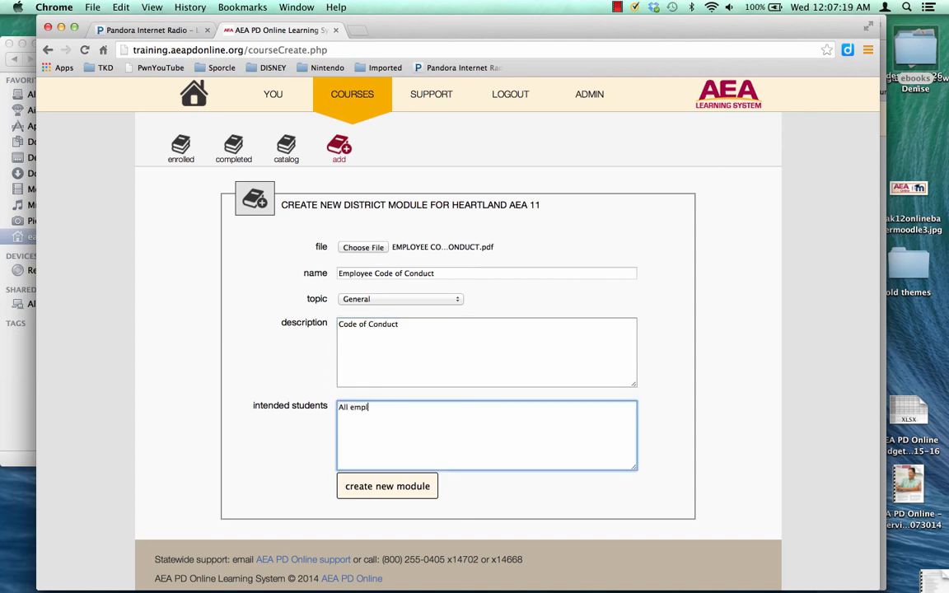
{"action": "type", "text": "oyees"}
{"action": "left_click", "coordinate": [380, 487]}
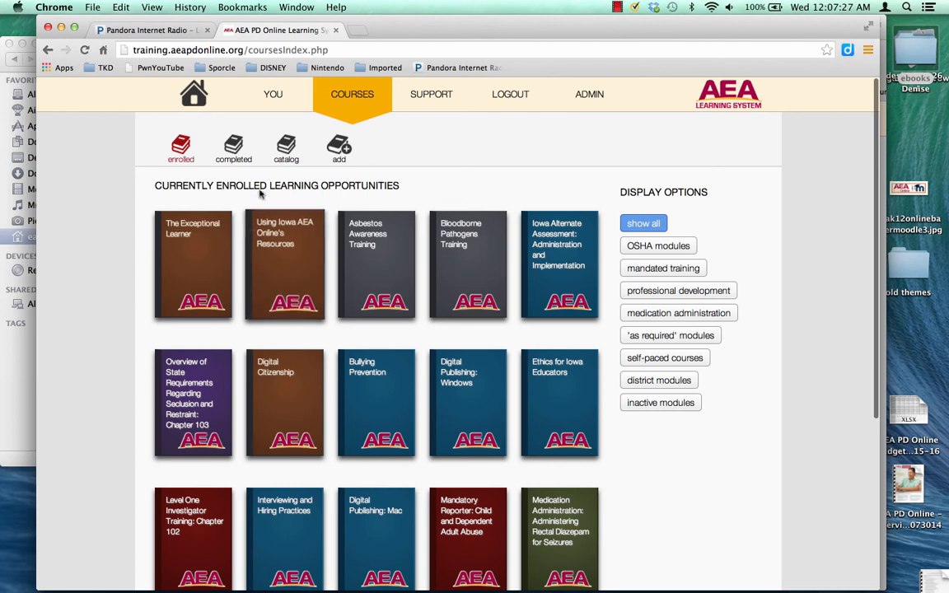
Register for Employee Code of Conduct from the catalog and begin its Section 1 Introduction.
{"action": "left_click", "coordinate": [288, 157]}
{"action": "scroll", "coordinate": [344, 373], "scroll_direction": "down", "scroll_amount": 5}
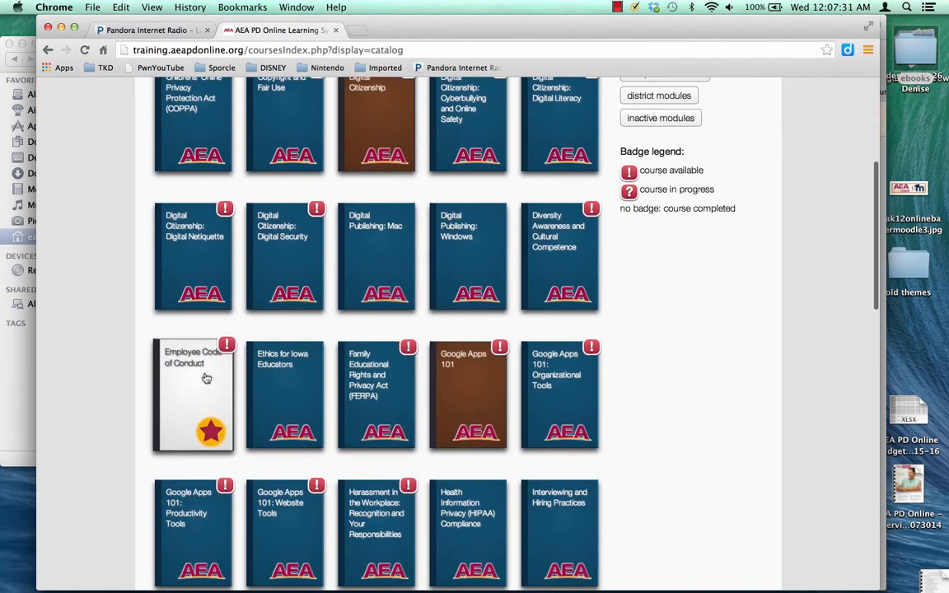
{"action": "left_click", "coordinate": [206, 378]}
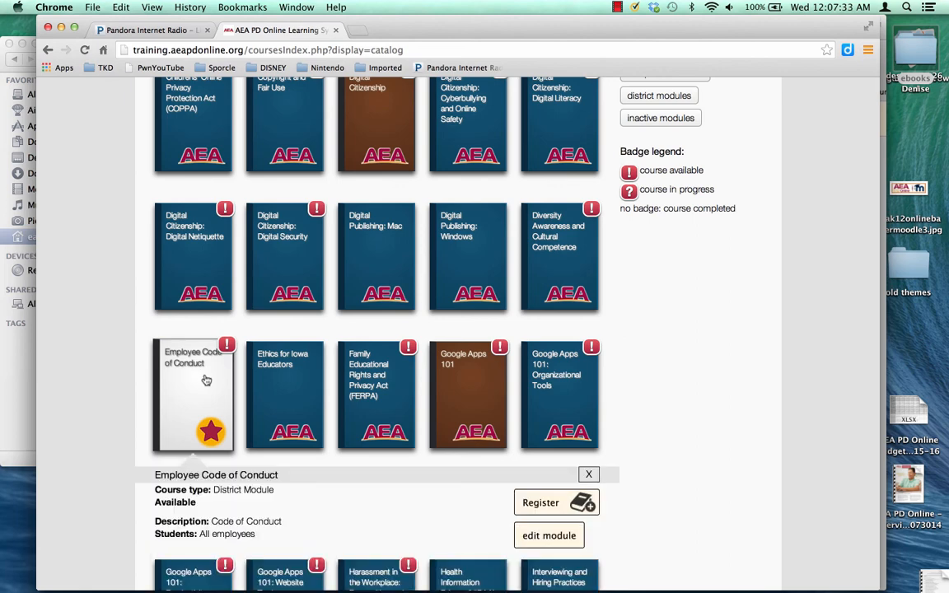
{"action": "left_click", "coordinate": [520, 502]}
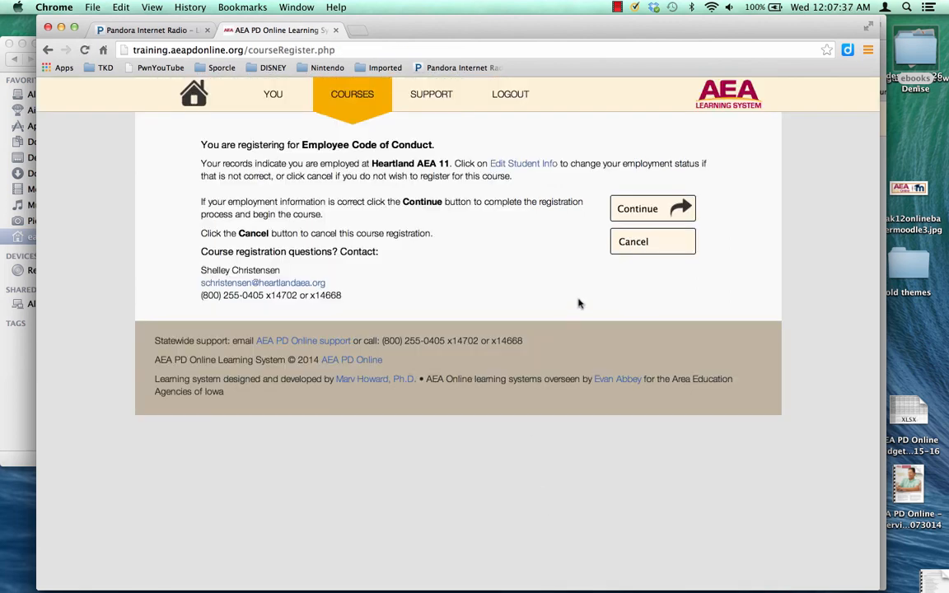
{"action": "left_click", "coordinate": [632, 211]}
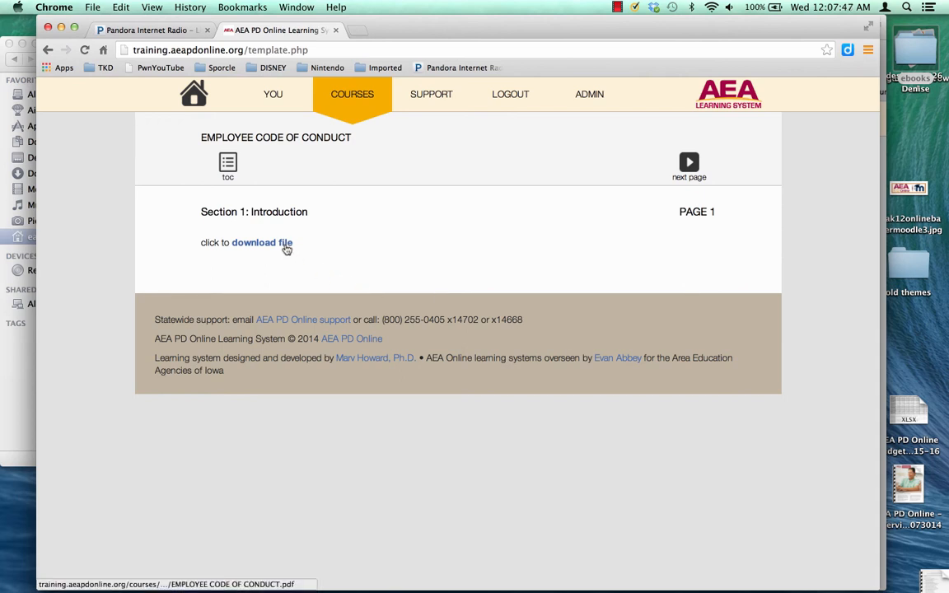
Download the module PDF, pass the acknowledgement quiz with Yes, and mark the course complete.
{"action": "left_click", "coordinate": [286, 244]}
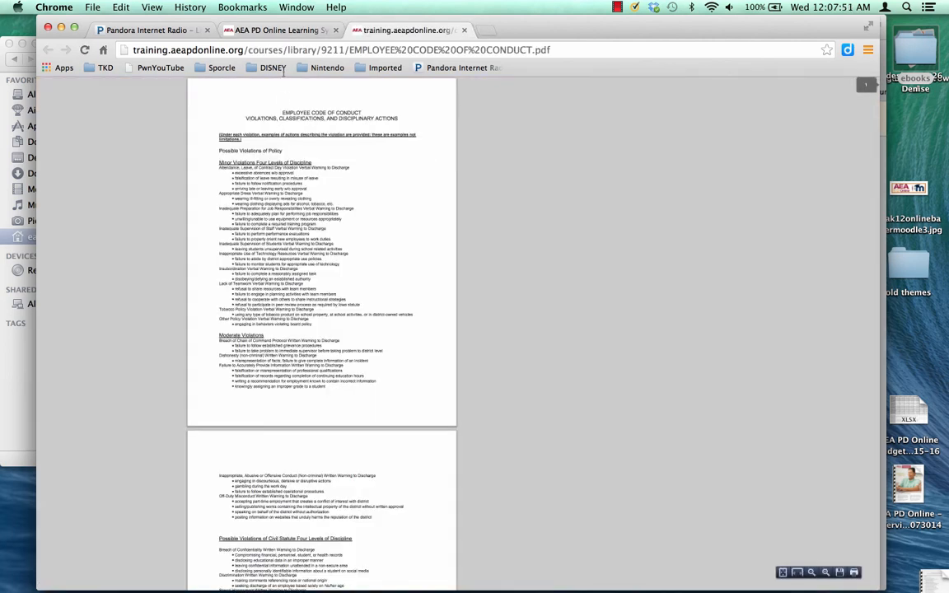
{"action": "left_click", "coordinate": [287, 31]}
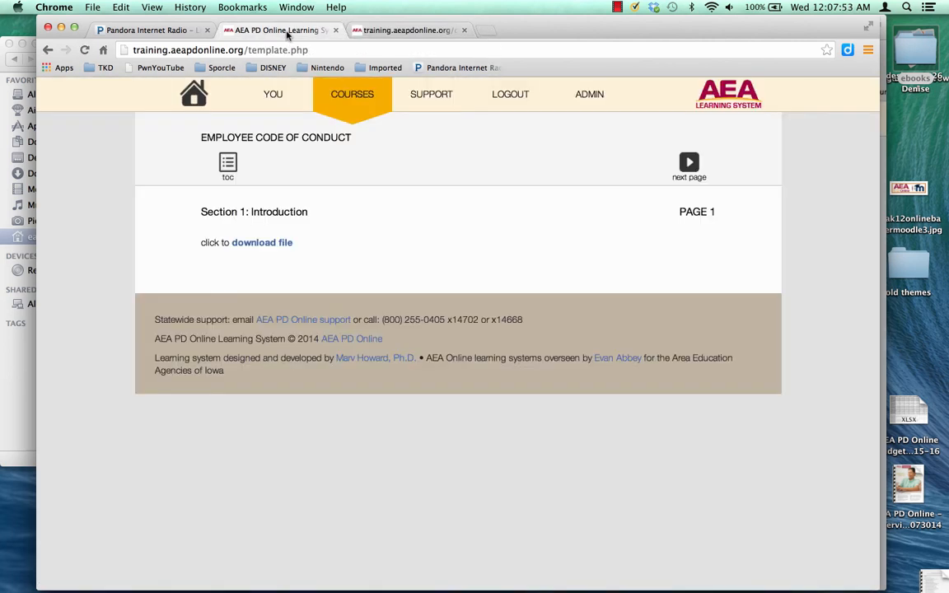
{"action": "left_click", "coordinate": [687, 170]}
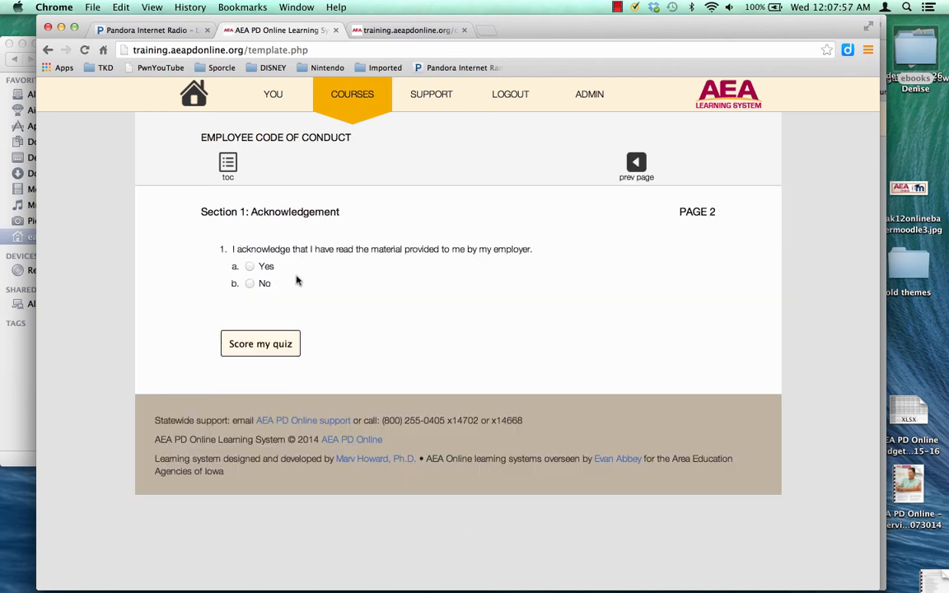
{"action": "left_click", "coordinate": [250, 266]}
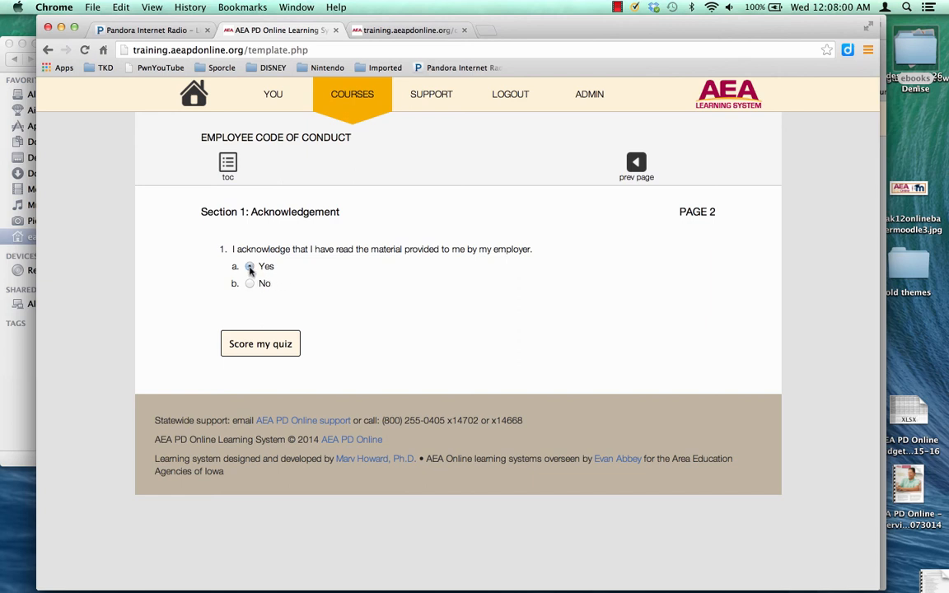
{"action": "left_click", "coordinate": [256, 344]}
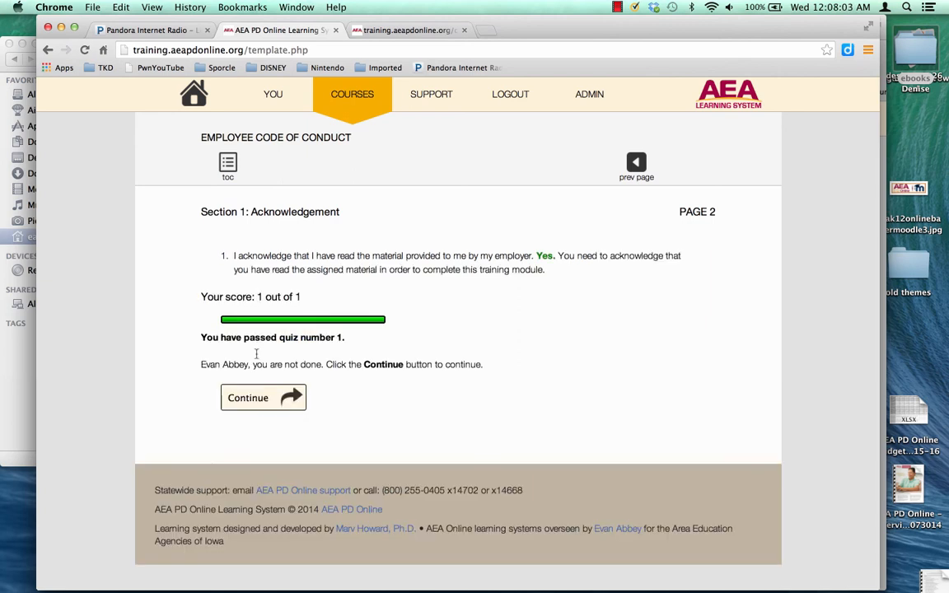
{"action": "left_click", "coordinate": [262, 397]}
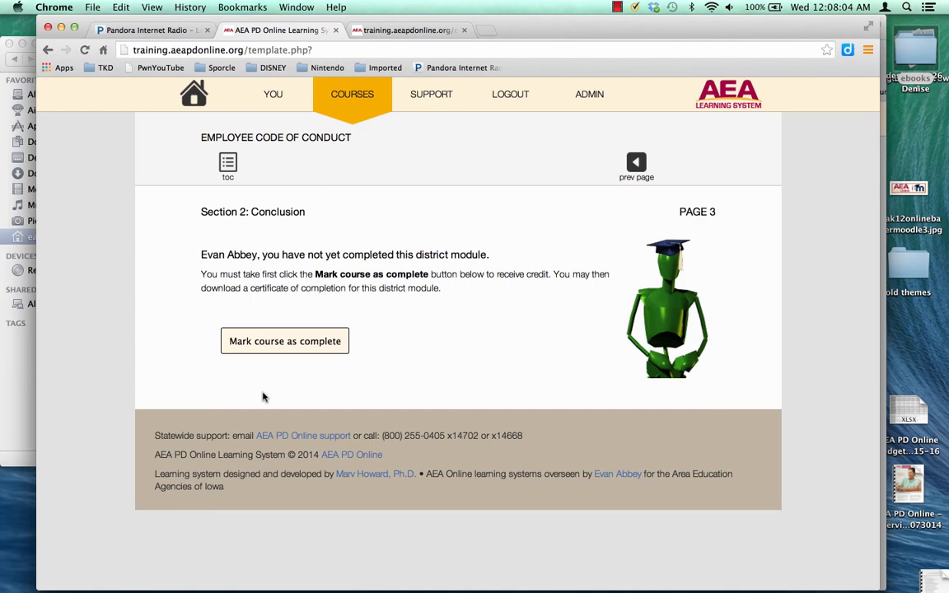
{"action": "left_click", "coordinate": [300, 346]}
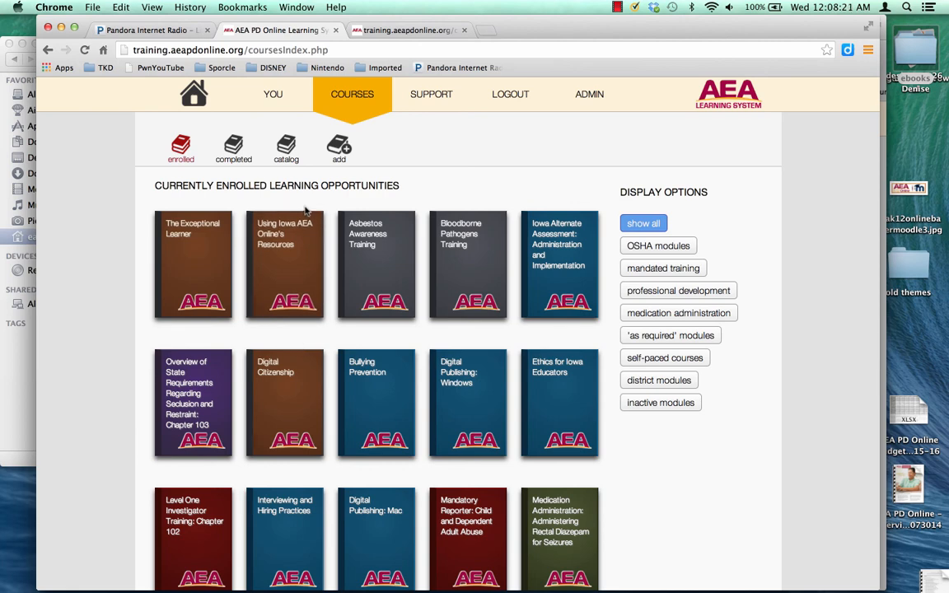
Change the Employee Code of Conduct district module's status to inactive and submit the change.
{"action": "left_click", "coordinate": [284, 143]}
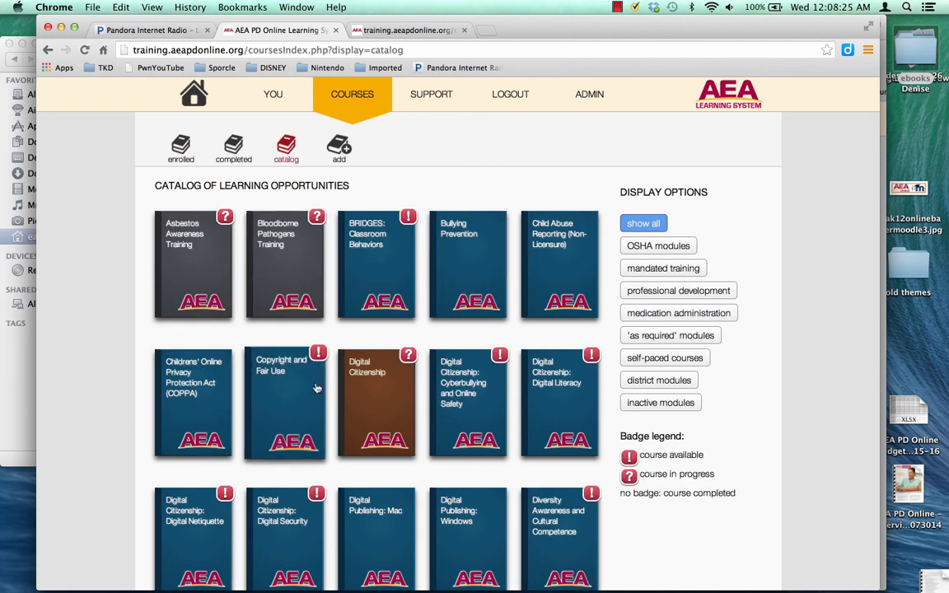
{"action": "left_click", "coordinate": [652, 382]}
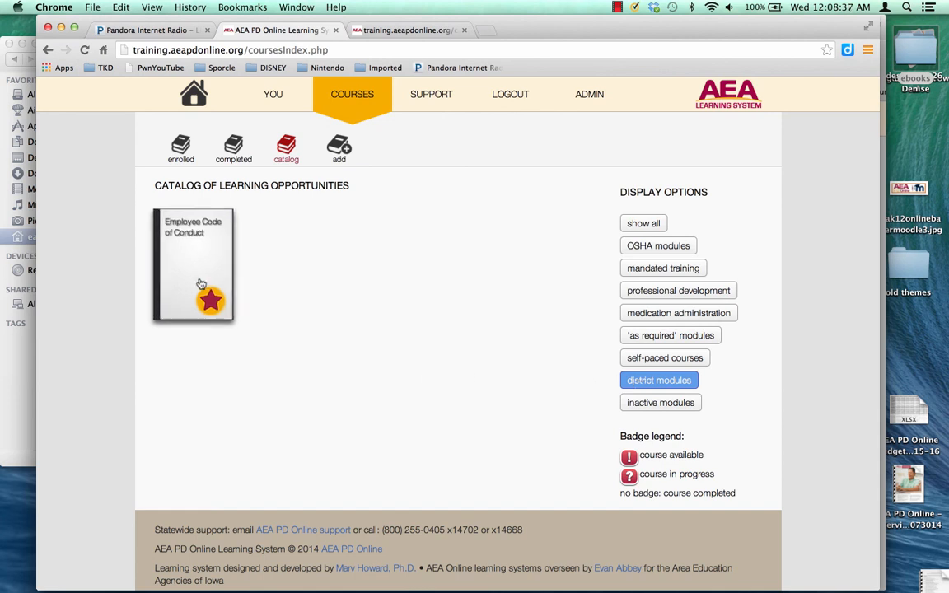
{"action": "left_click", "coordinate": [202, 238]}
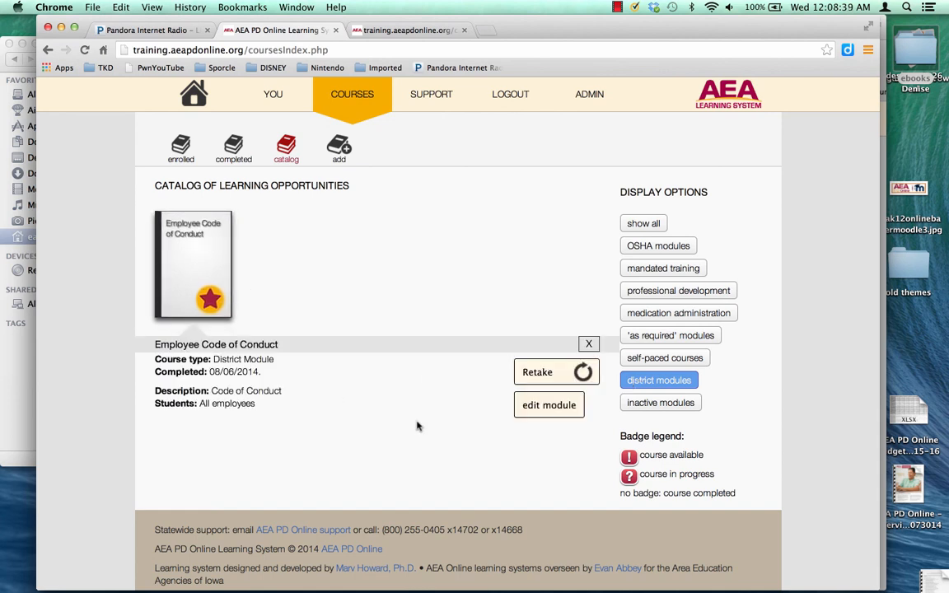
{"action": "left_click", "coordinate": [537, 406]}
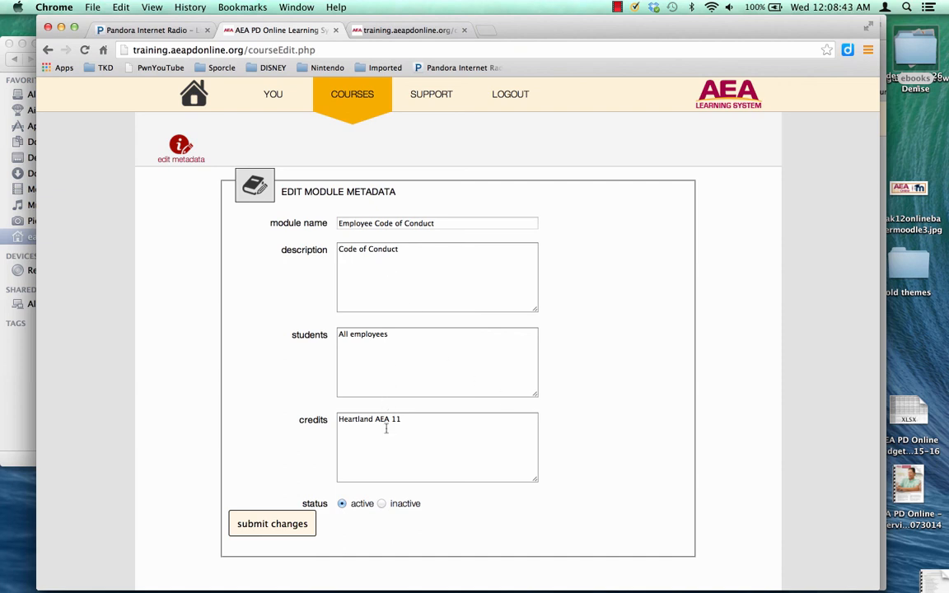
{"action": "left_click", "coordinate": [381, 505]}
{"action": "left_click", "coordinate": [294, 525]}
{"action": "left_click", "coordinate": [348, 100]}
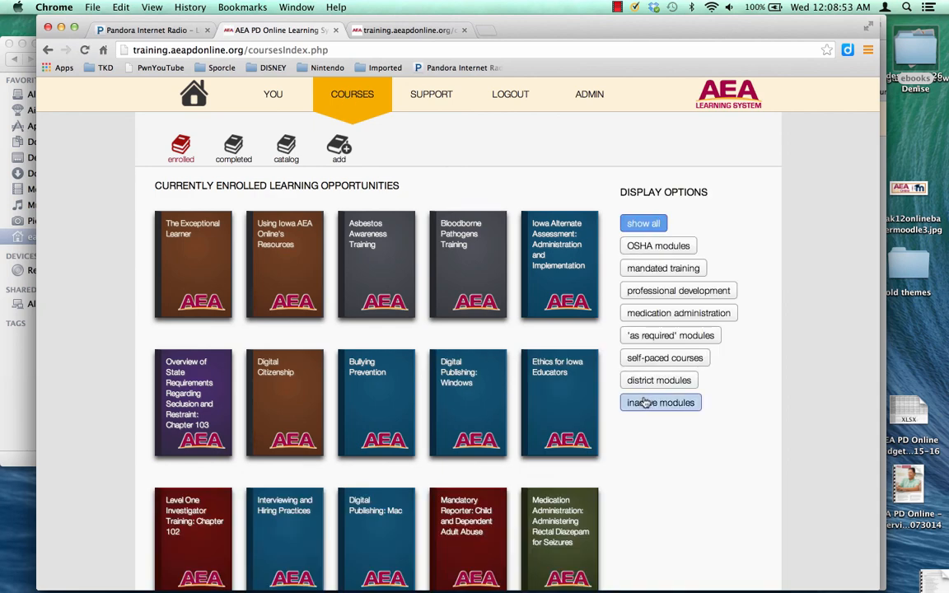
Filter the catalog to inactive modules, showing Staff Handbook, Brain Injuries and Employee Code of Conduct.
{"action": "left_click", "coordinate": [644, 402]}
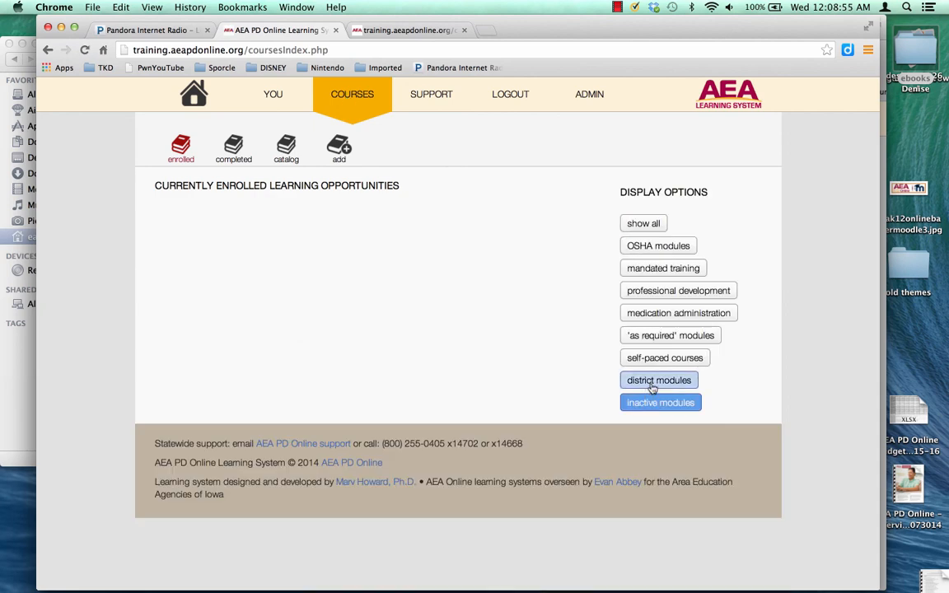
{"action": "left_click", "coordinate": [286, 148]}
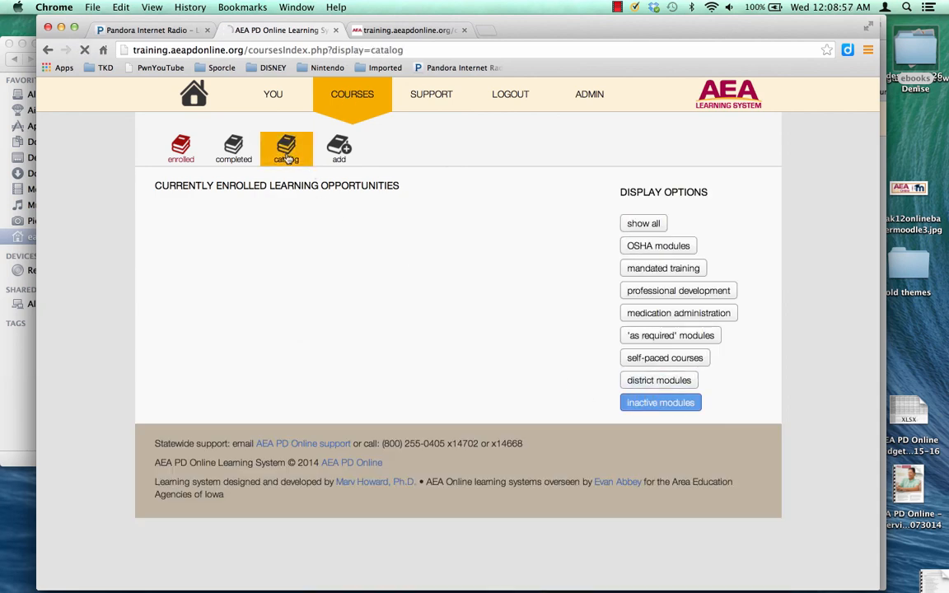
{"action": "left_click", "coordinate": [645, 403]}
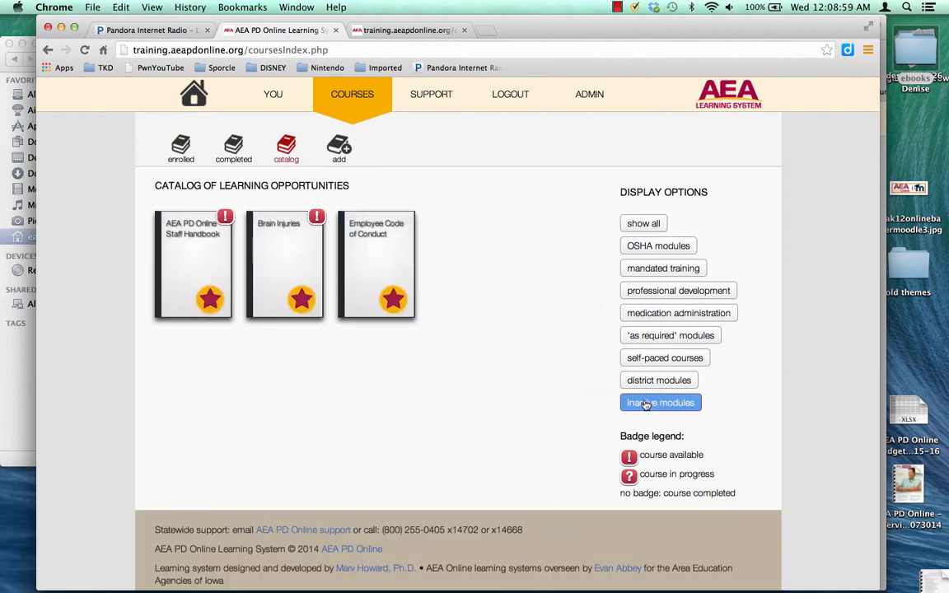